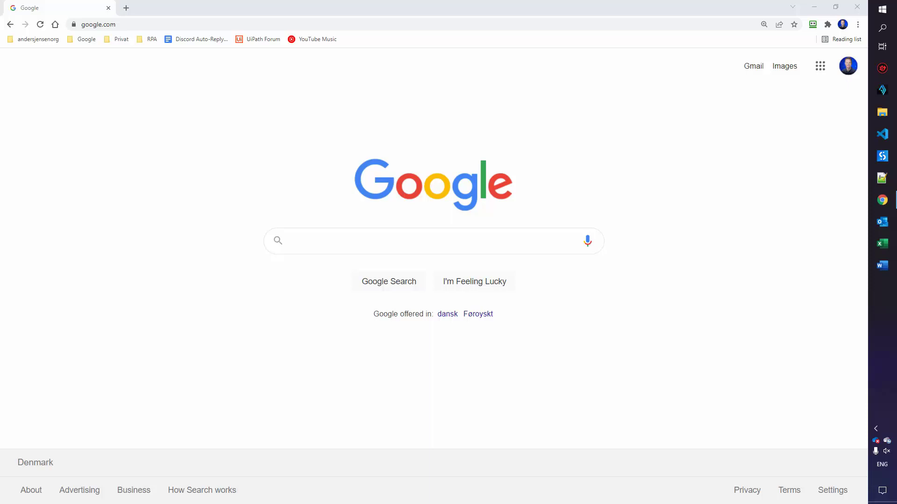
Search the Start menu for 'power automate', then dismiss the search
left_click(885, 11)
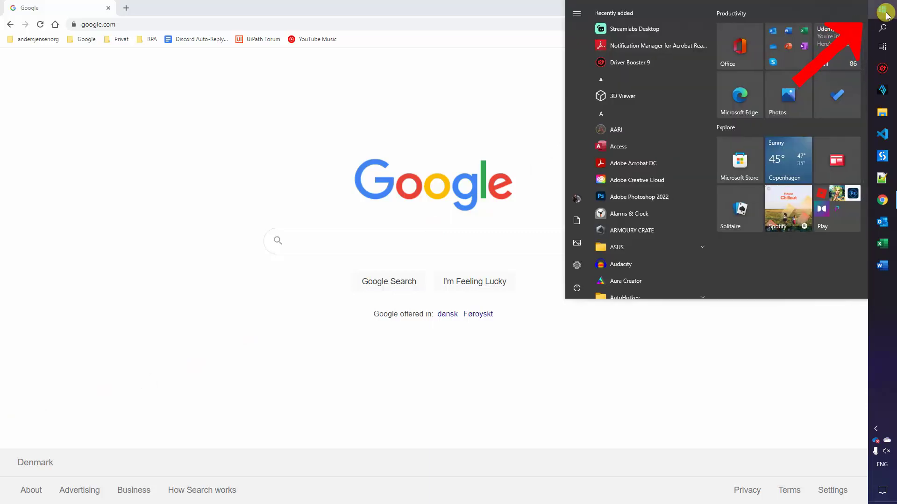
type("power automate")
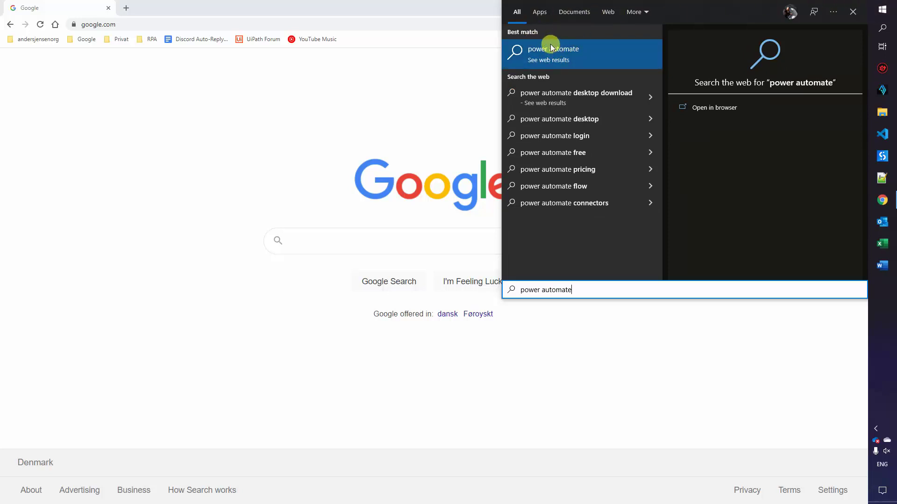
left_click(457, 92)
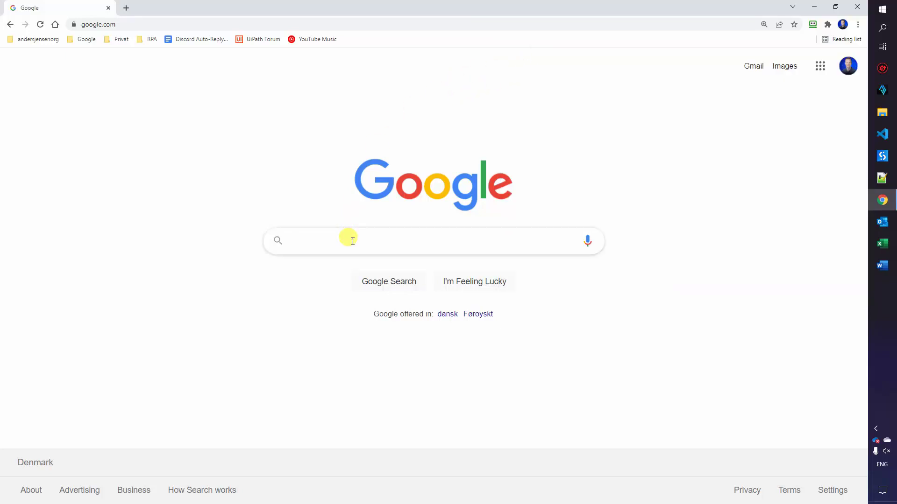
Google 'power automate desktop', download the installer from Microsoft's page and run it
type("power automate")
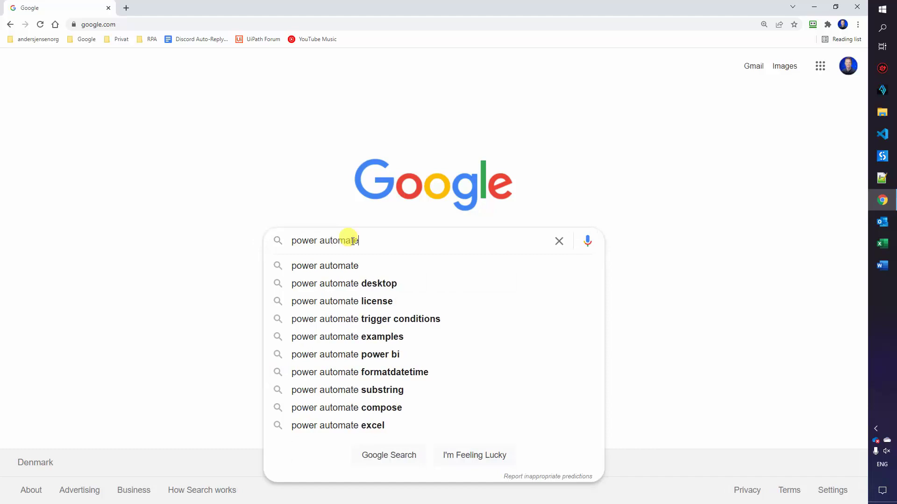
type(" desktop")
key("Return")
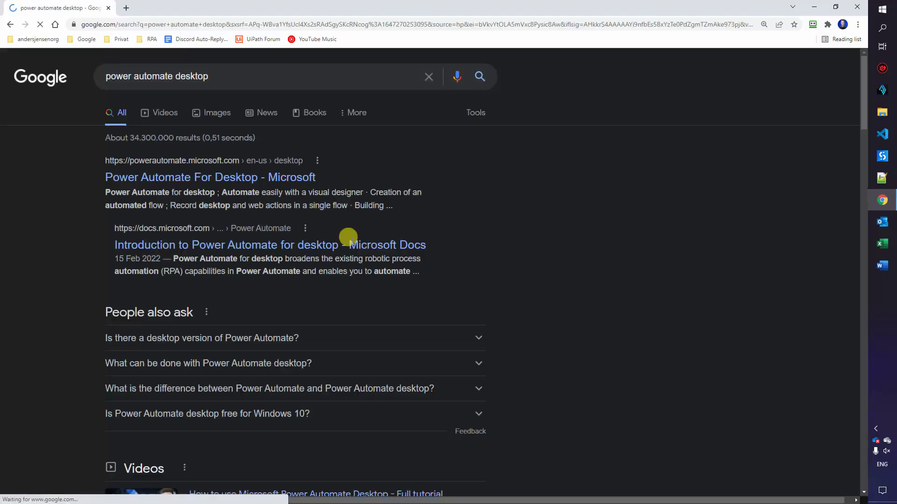
left_click(270, 185)
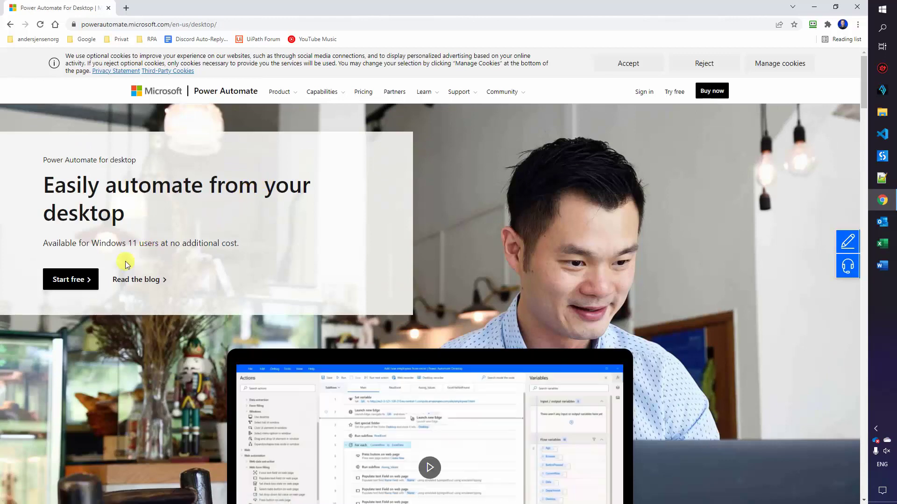
left_click(66, 279)
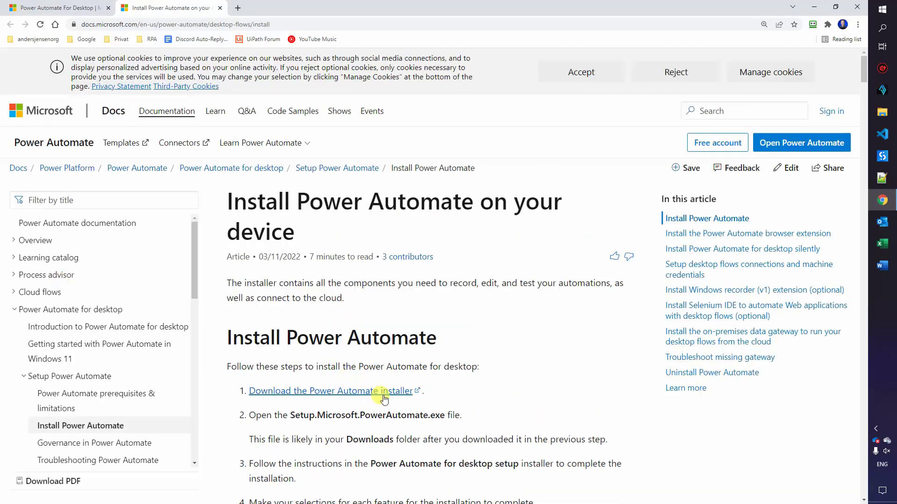
left_click(384, 398)
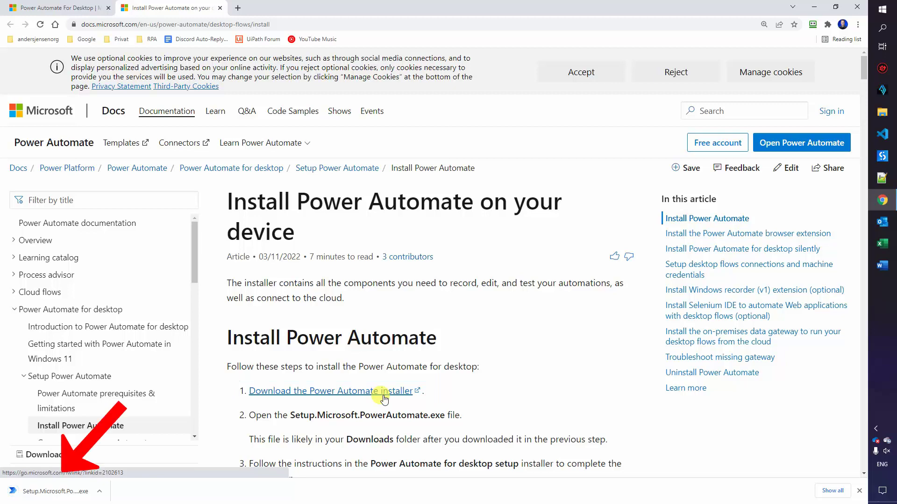
left_click(58, 494)
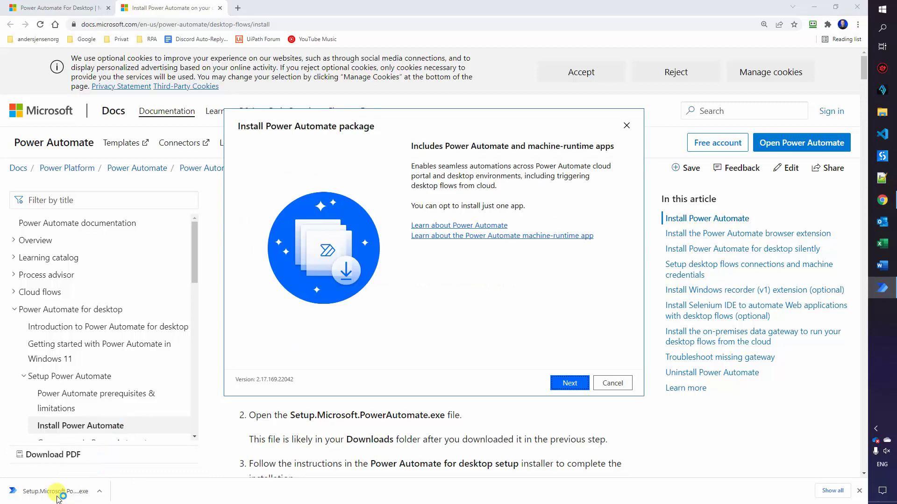
Accept Microsoft's terms of use and install Power Automate for desktop
left_click(569, 384)
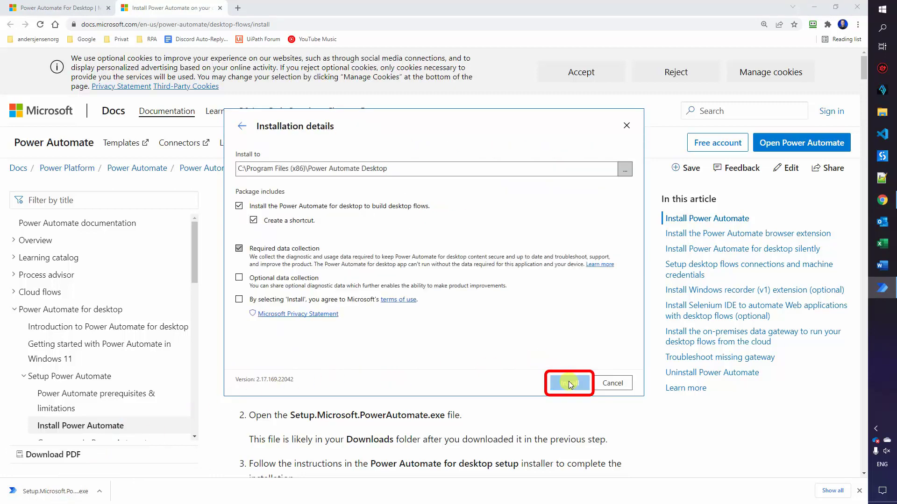
left_click(239, 300)
left_click(569, 383)
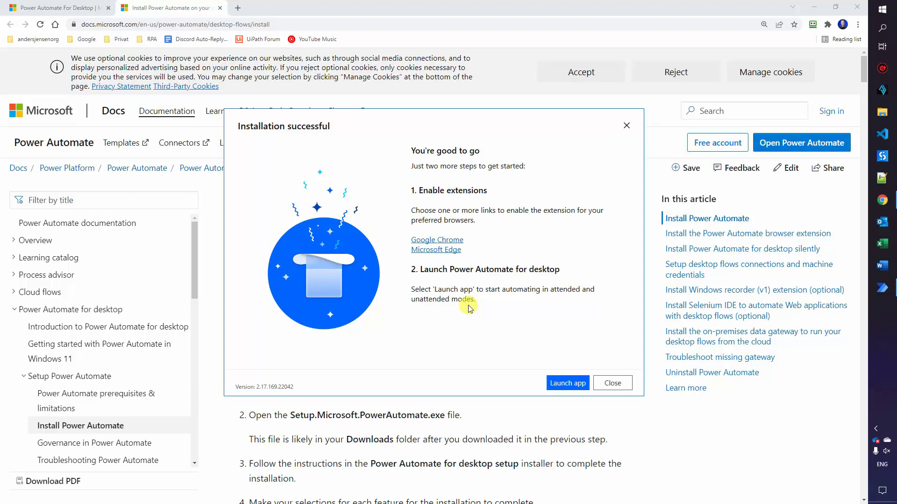
Add the Microsoft Power Automate extension to Chrome from the Web Store, then return to the installer
left_click(439, 240)
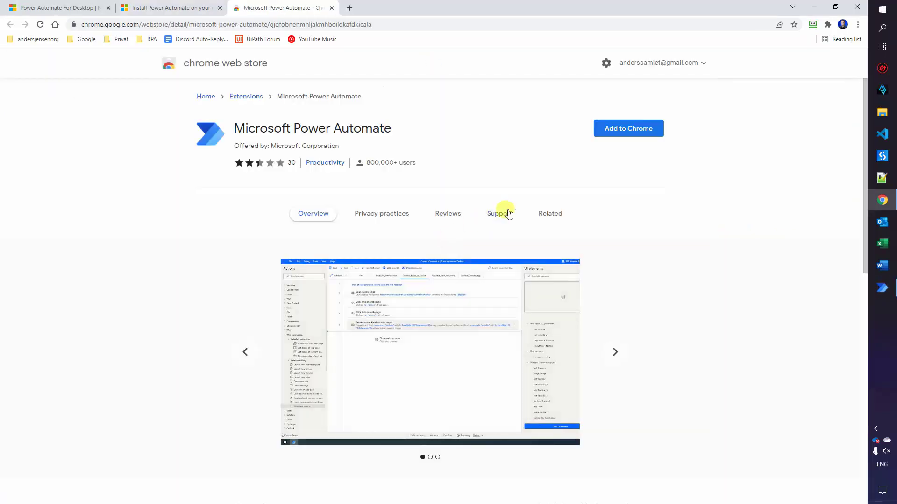
left_click(628, 129)
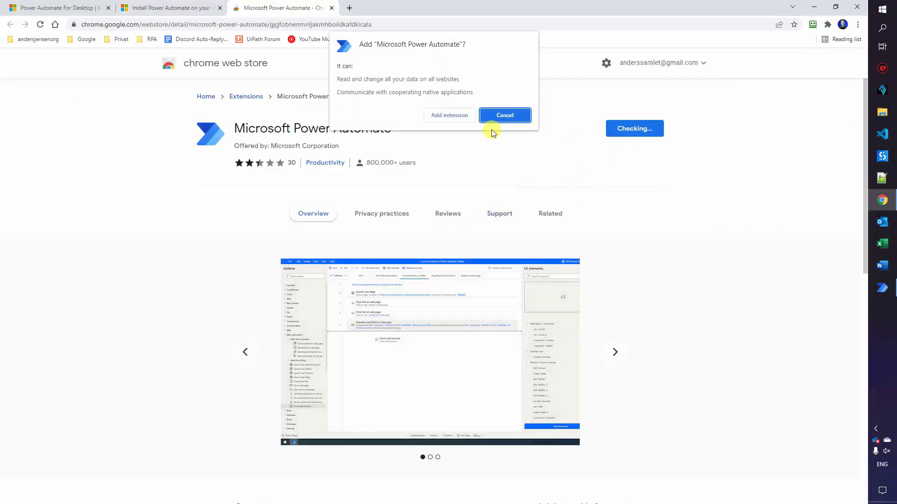
left_click(498, 114)
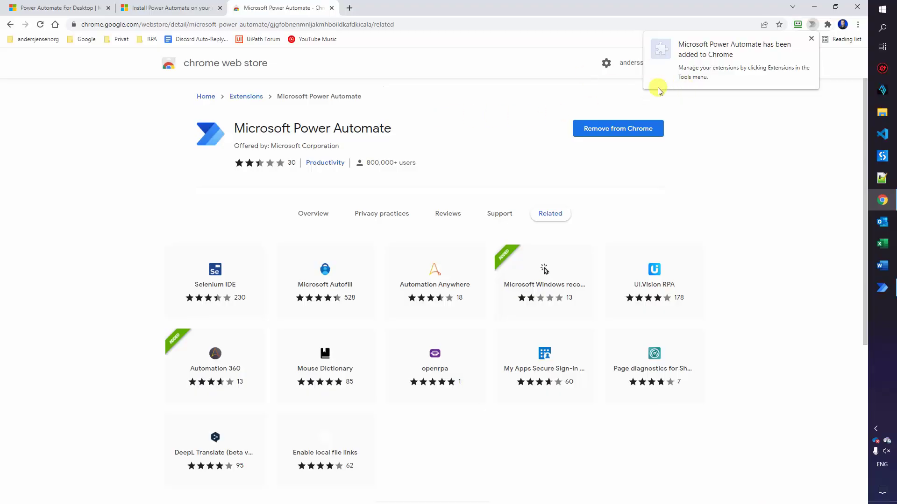
left_click(881, 287)
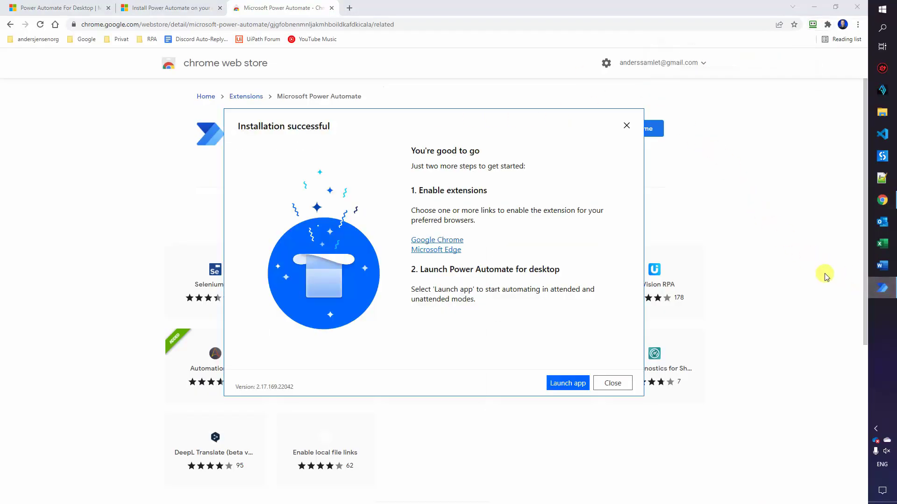
Get the Microsoft Power Automate add-on for Edge and confirm adding the extension
left_click(439, 251)
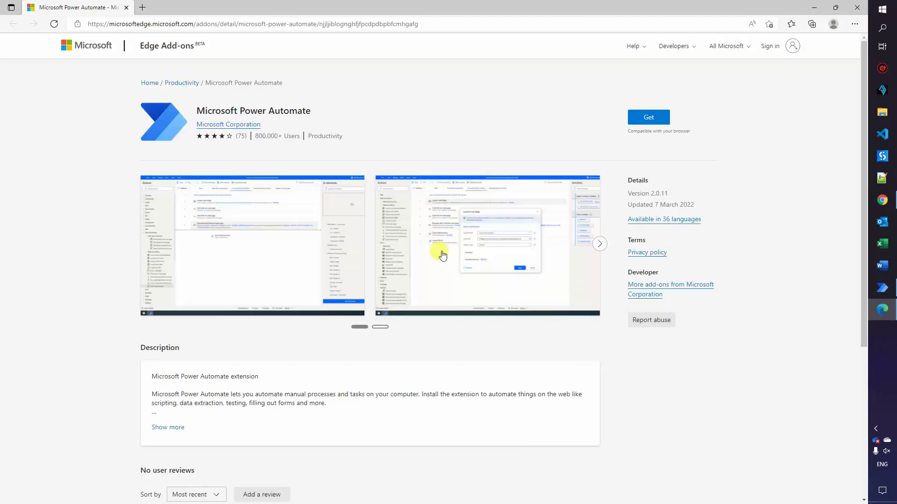
left_click(641, 119)
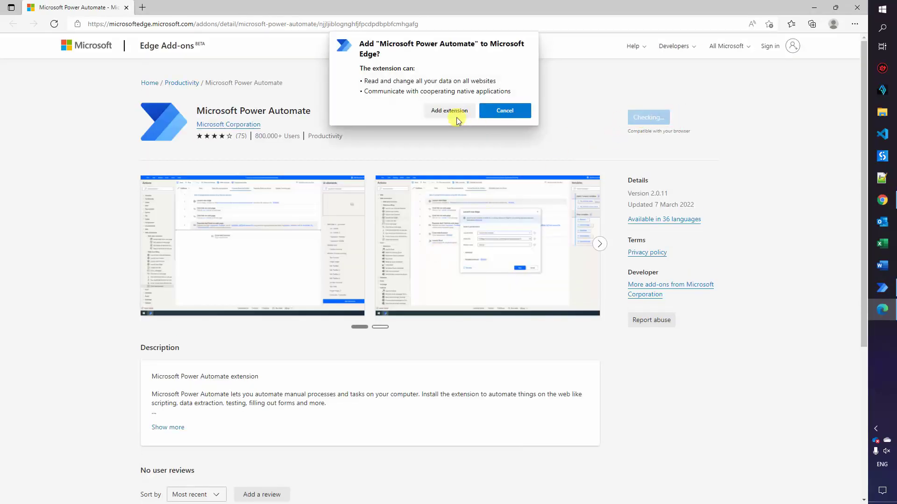
left_click(445, 115)
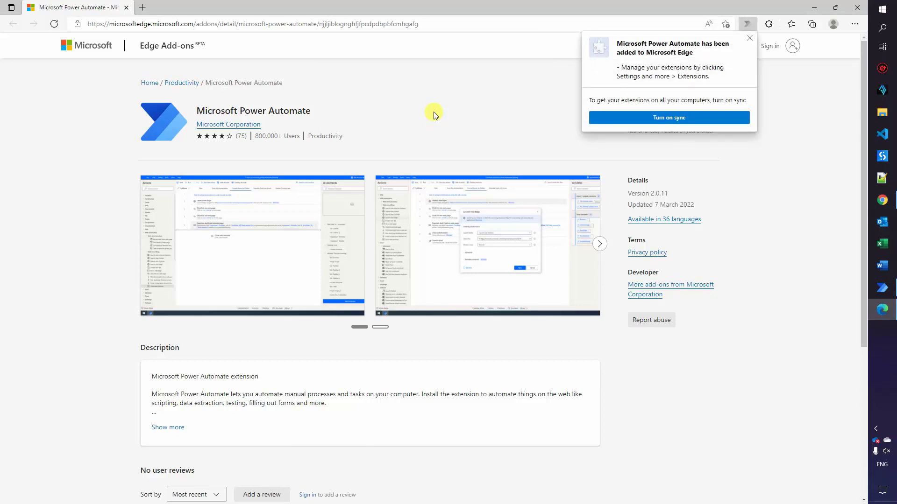
Launch Power Automate for desktop and sign in with the account e-mail and password
left_click(882, 288)
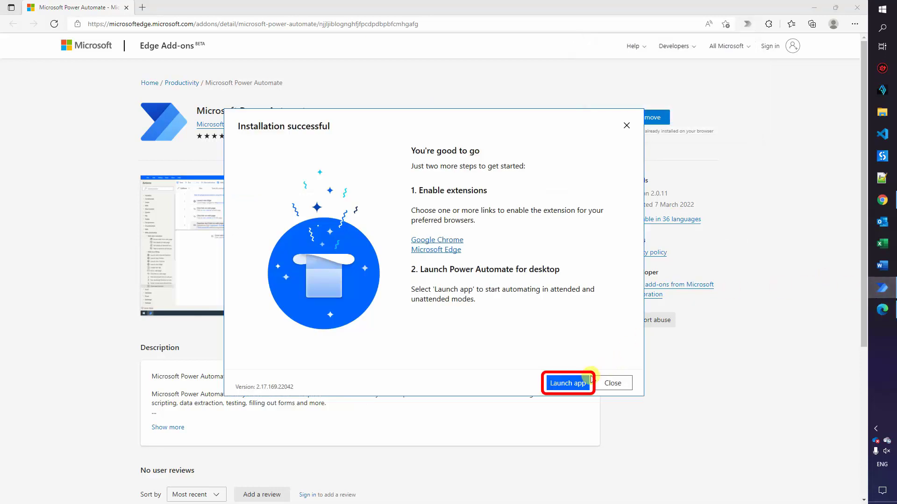
left_click(567, 383)
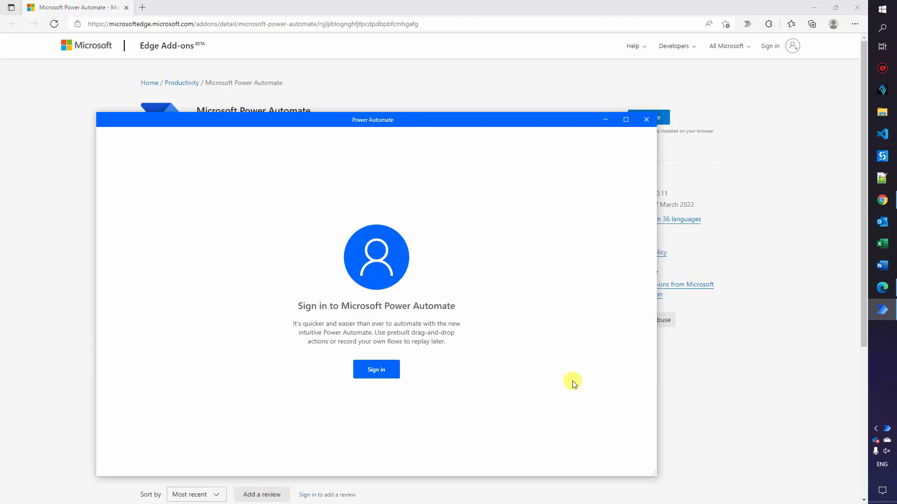
left_click(376, 370)
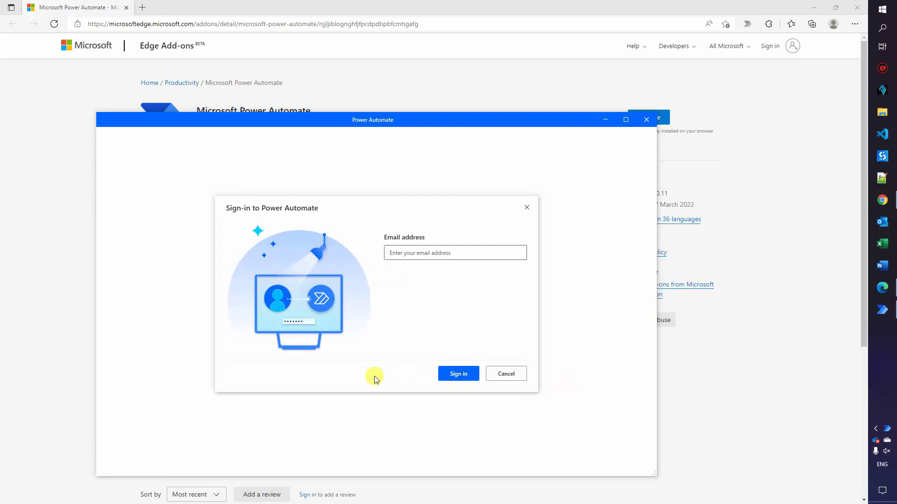
left_click(400, 252)
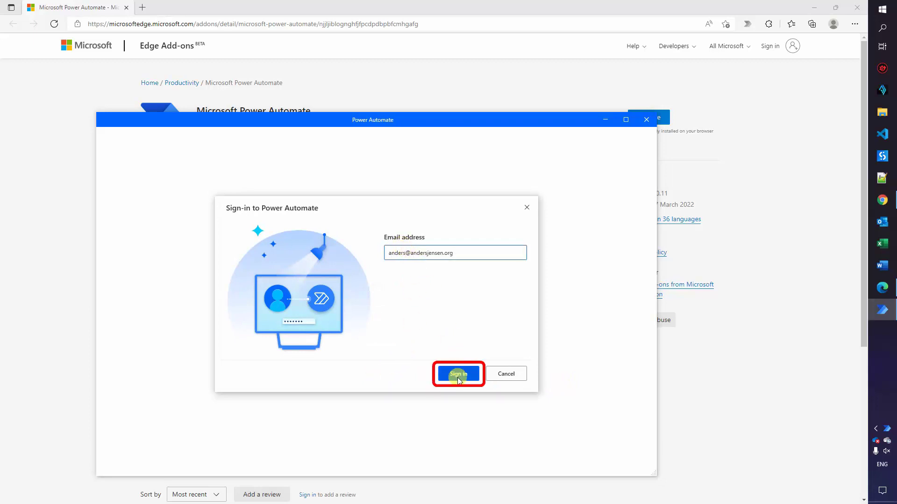
left_click(459, 375)
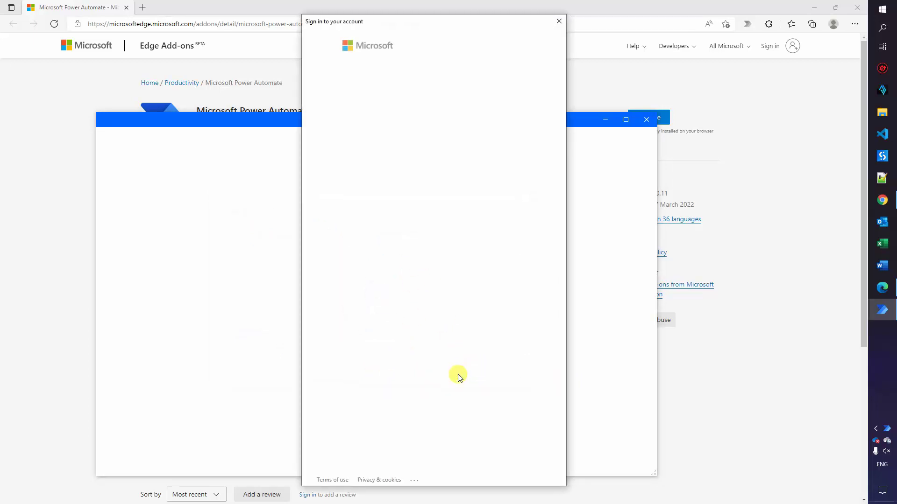
left_click(366, 102)
key("ctrl+v")
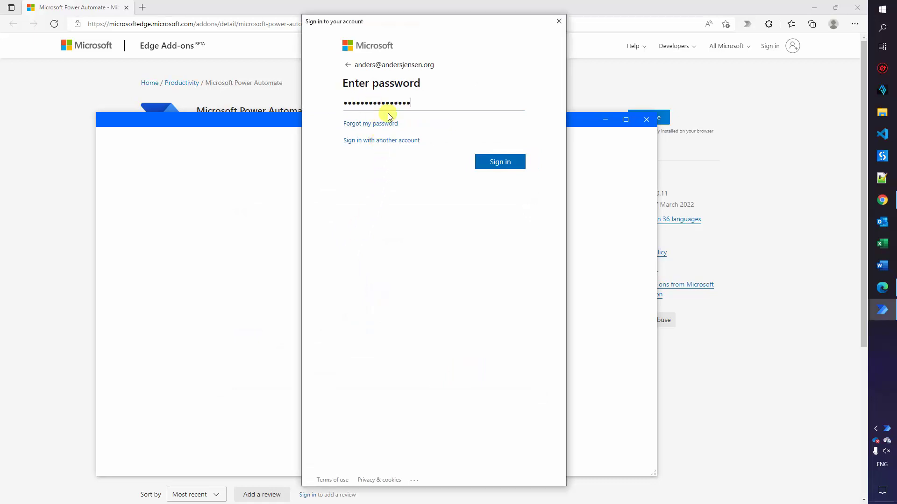
left_click(498, 162)
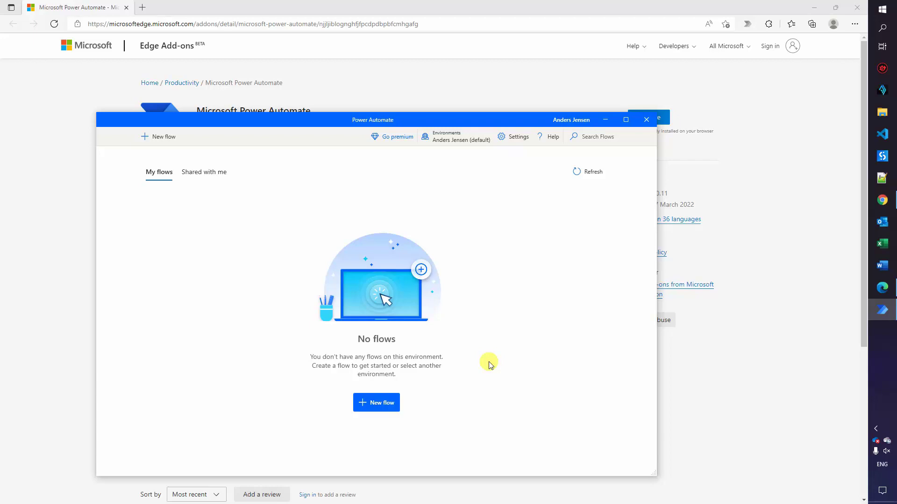
Create a new flow named 'OurFirstRobot'
left_click(379, 403)
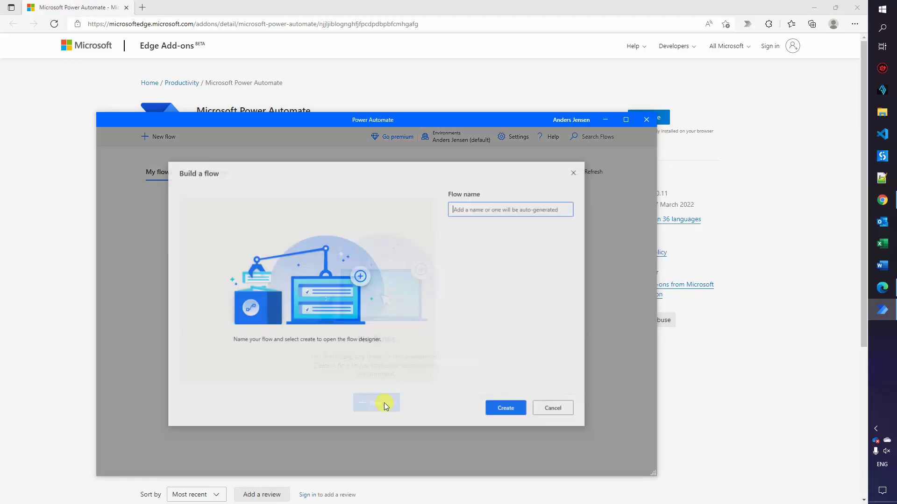
type("OurfirstRobot")
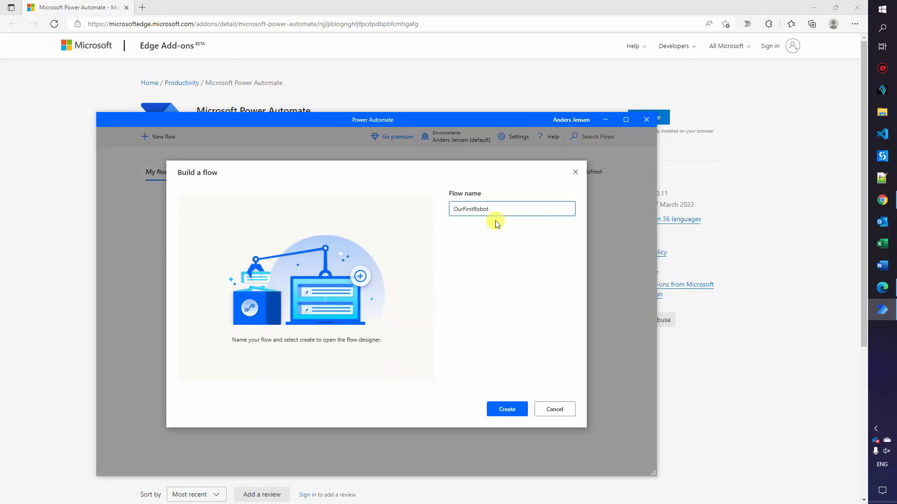
left_click(507, 410)
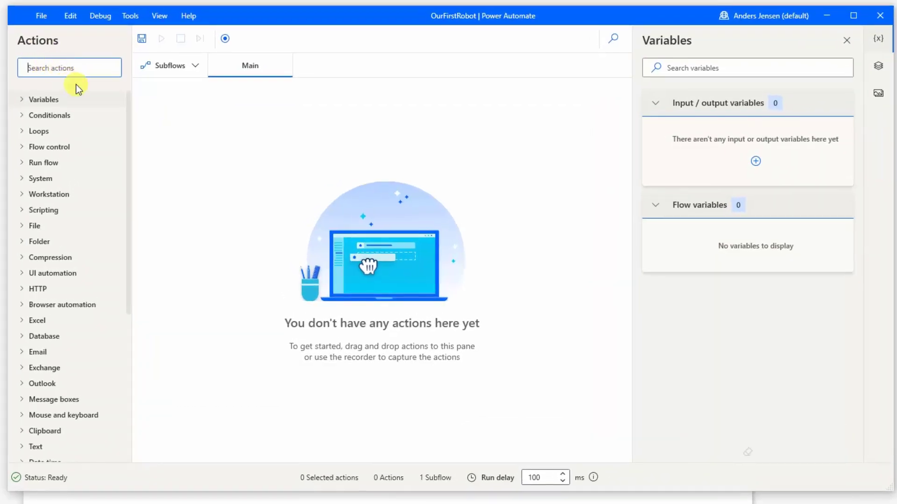
Add a Run application action to Main, save it, and reopen its Application path field
type("run ap")
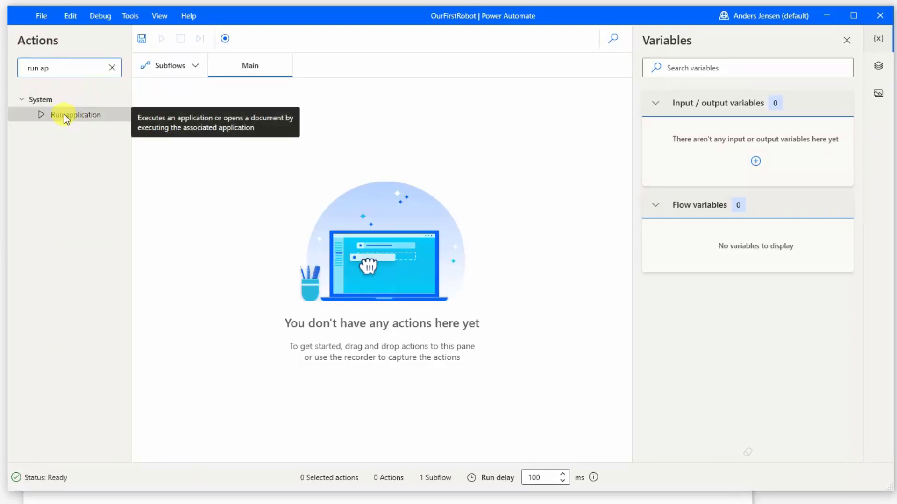
left_click_drag(60, 117, 393, 251)
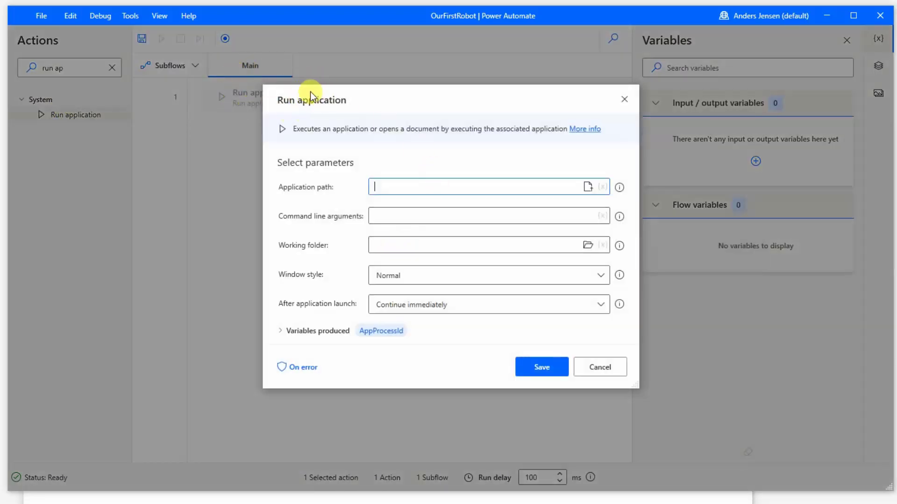
left_click(533, 363)
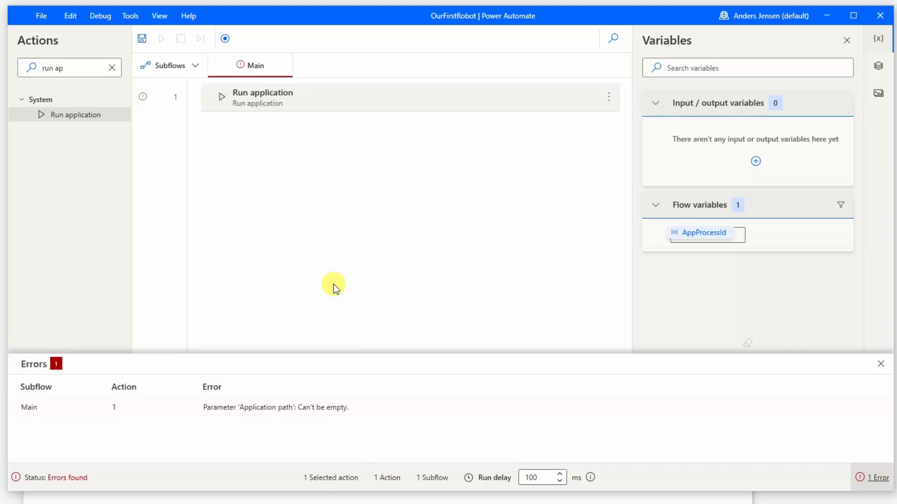
double_click(279, 98)
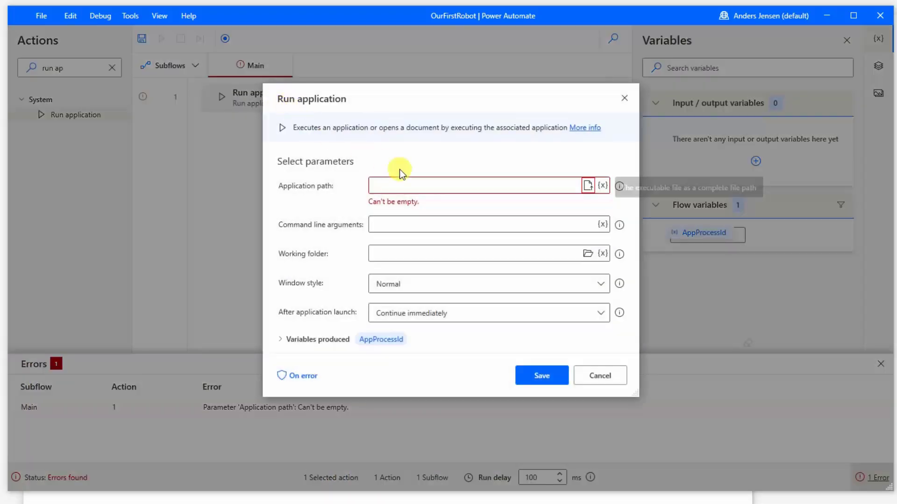
left_click(376, 186)
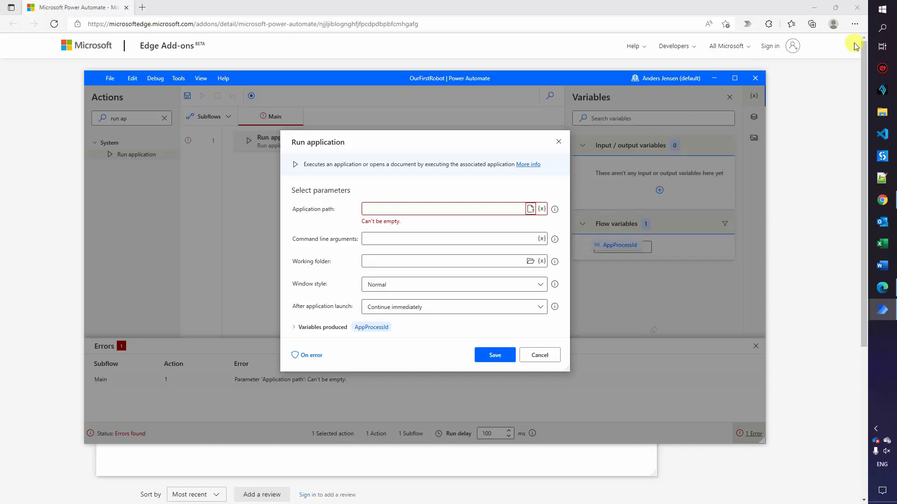
Search Windows for 'notepad' and bring up the result's extra options
left_click(884, 14)
type("notepad")
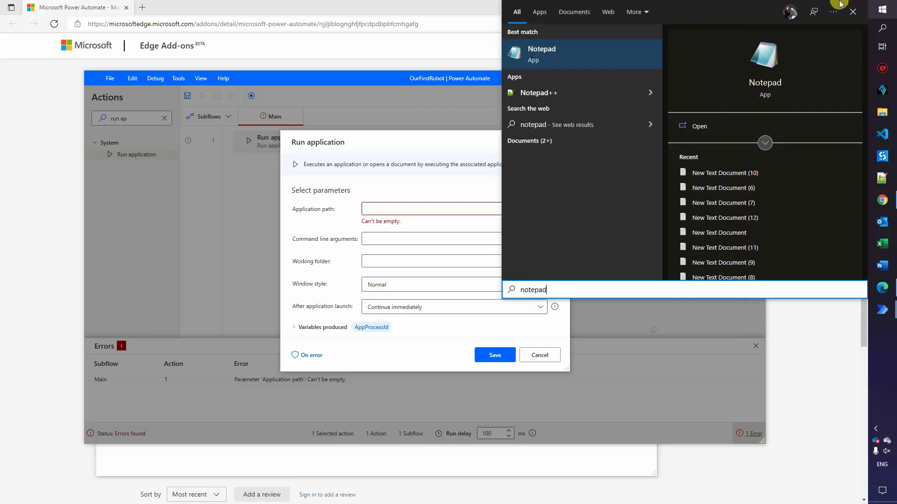
right_click(550, 58)
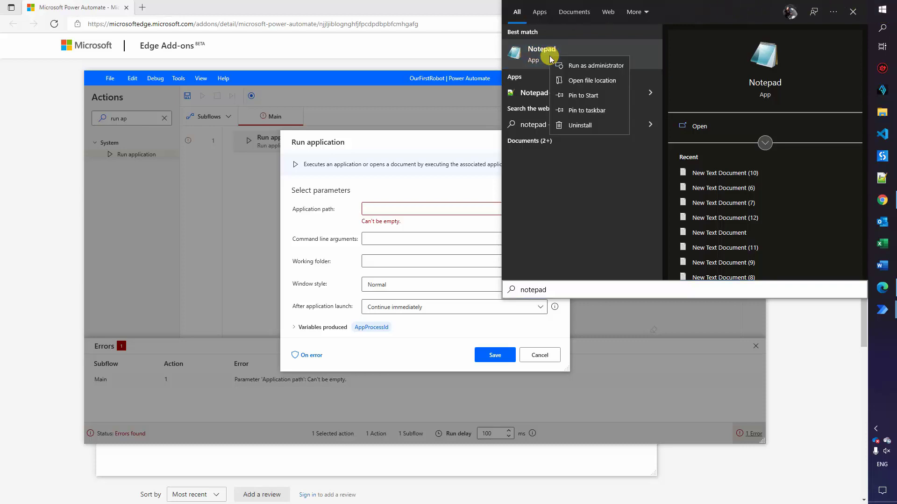
Follow the Notepad shortcut to notepad in C:\Windows\system32 and copy it as path
left_click(591, 80)
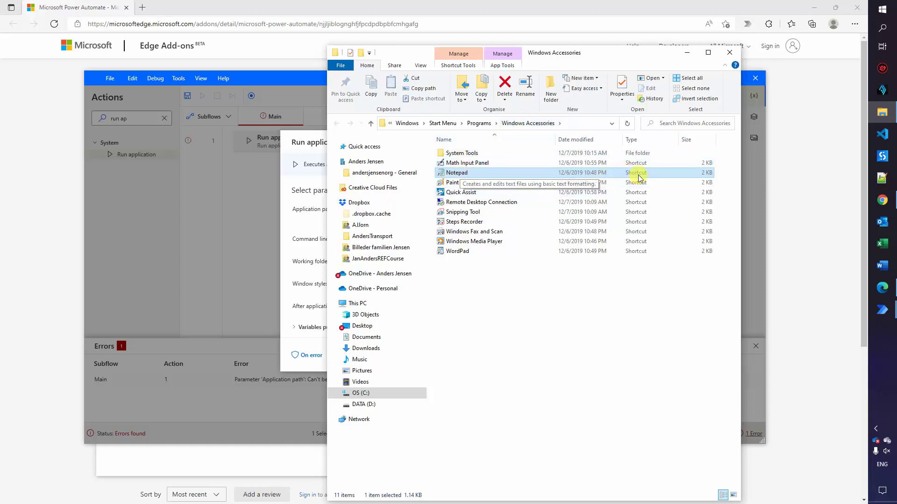
left_click(451, 173)
right_click(451, 173)
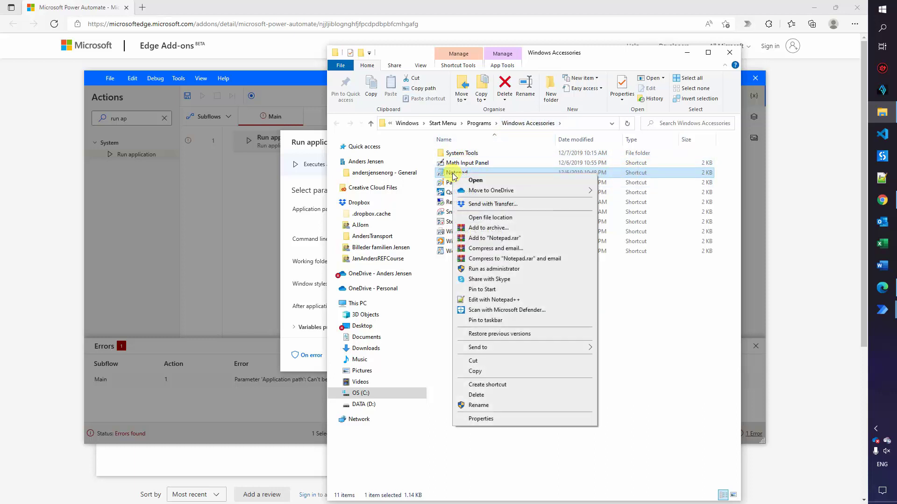
left_click(484, 218)
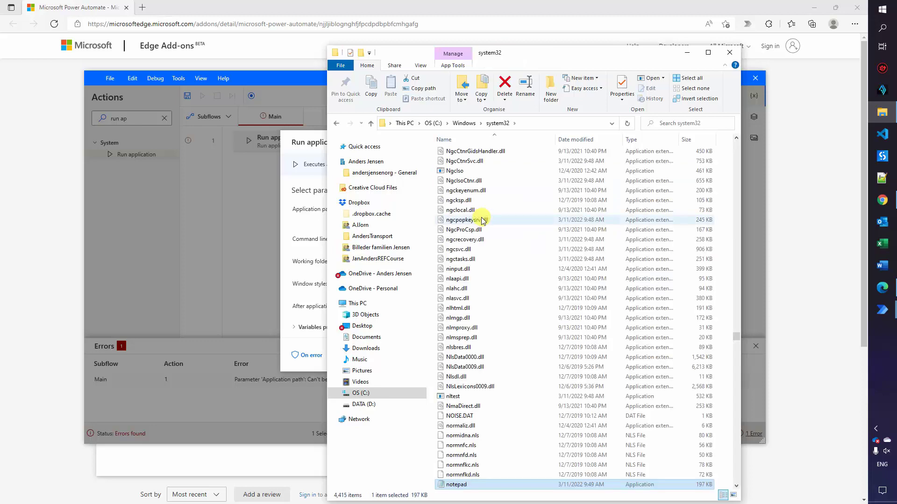
scroll(494, 465, "down", 4)
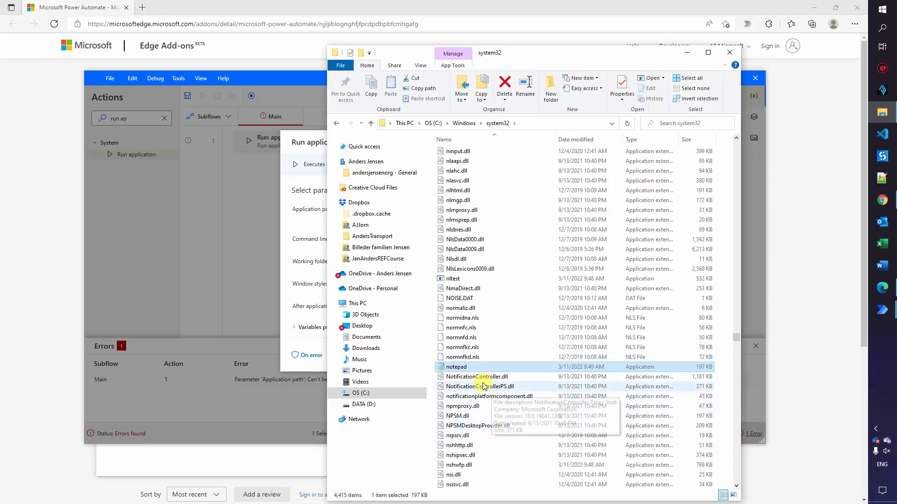
right_click(462, 371)
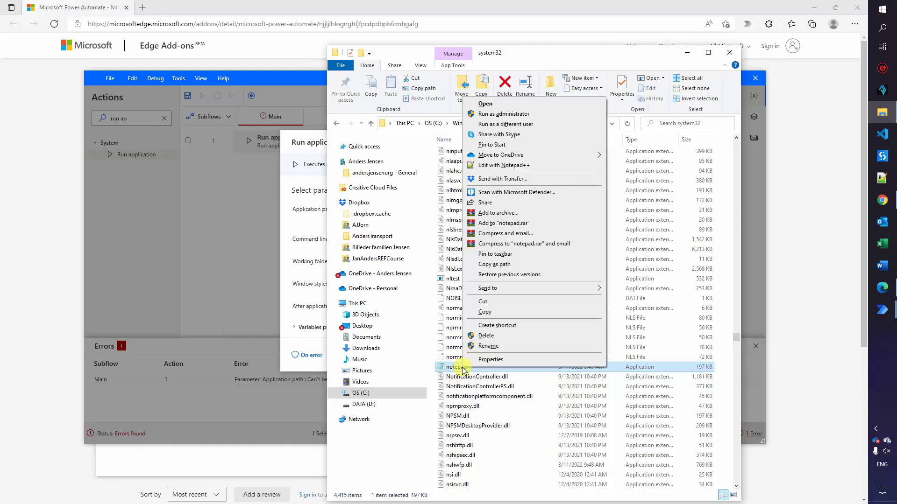
left_click(509, 264)
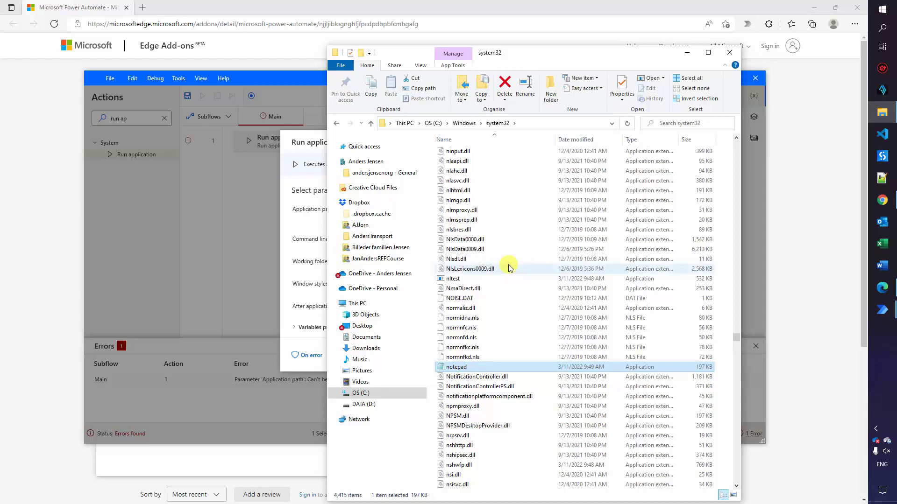
Paste C:\Windows\system32\notepad.exe into Application path, strip both quotes, and save
left_click(280, 218)
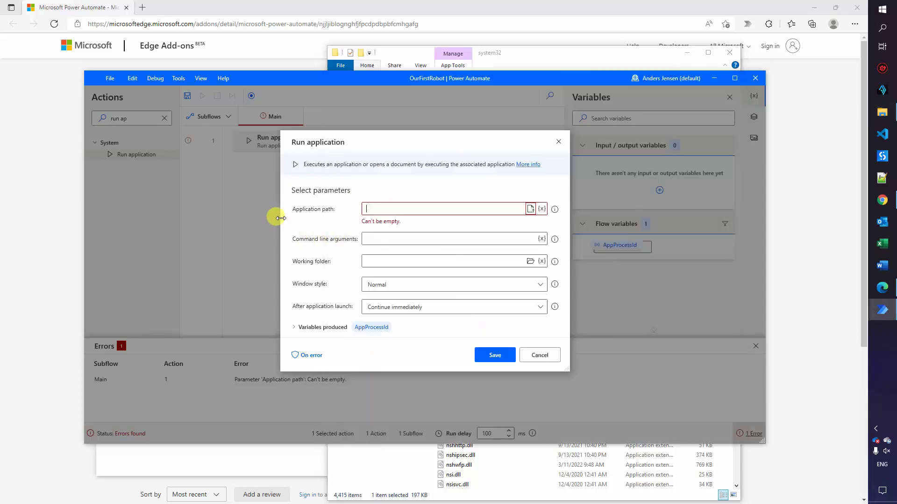
type("\"C:\\Windows\\system32\\notepad.exe\"")
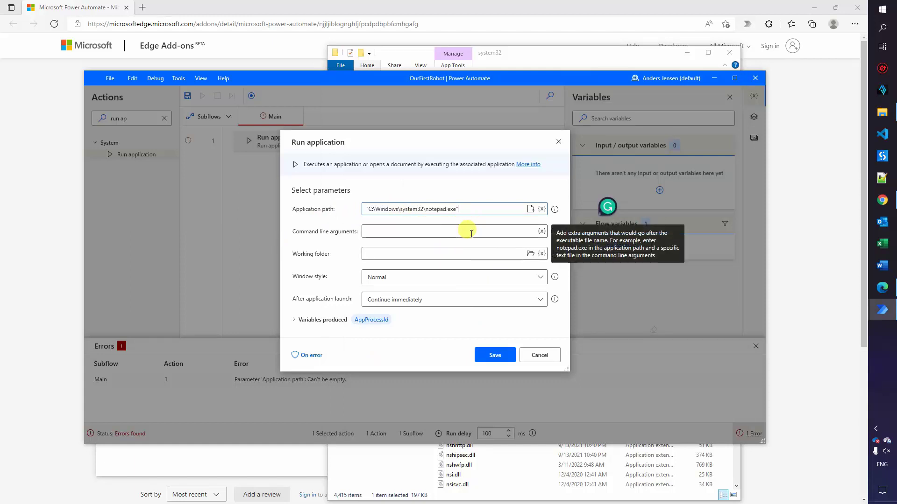
key("BackSpace")
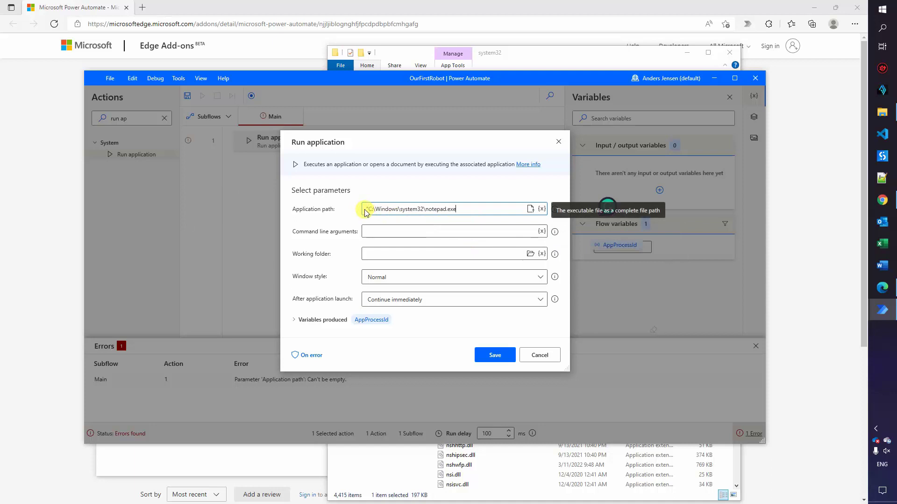
left_click(369, 208)
key("BackSpace")
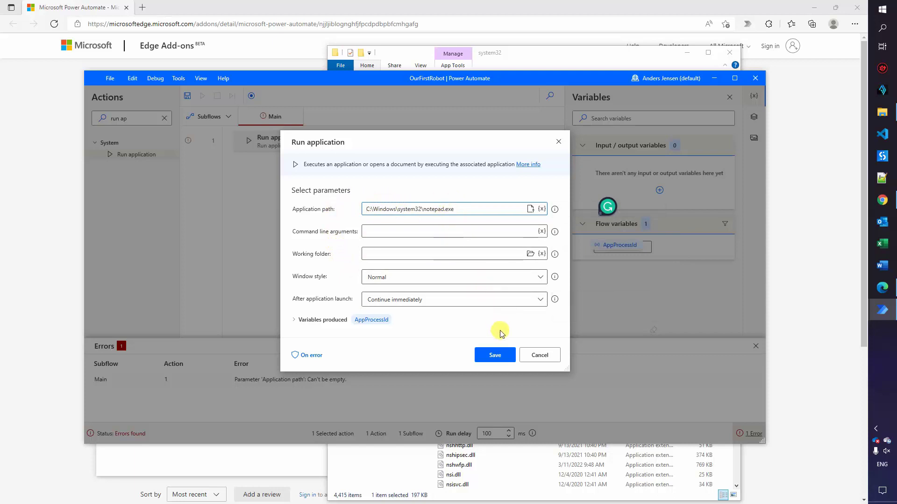
left_click(497, 355)
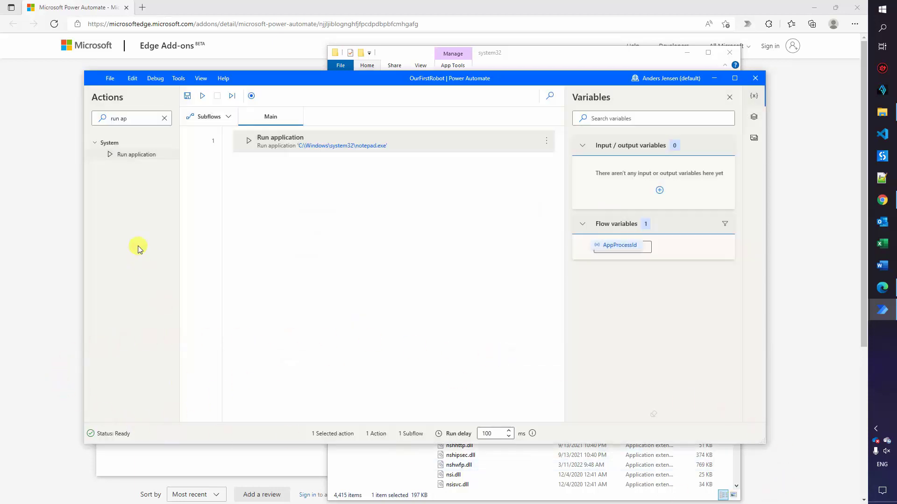
Run the OurFirstRobot flow to test that it opens Notepad
left_click(202, 99)
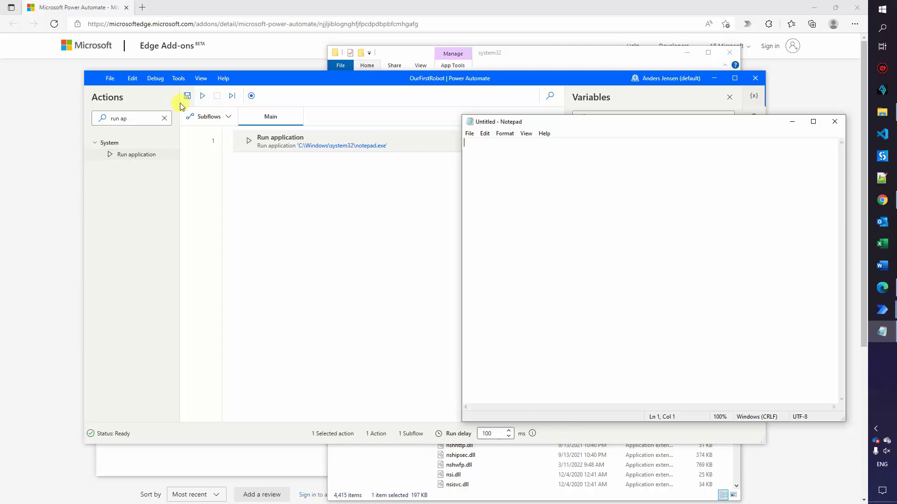
Insert Display message as step 2, titled 'Job done' with text 'Your robot ran successfully', and save it
left_click(164, 118)
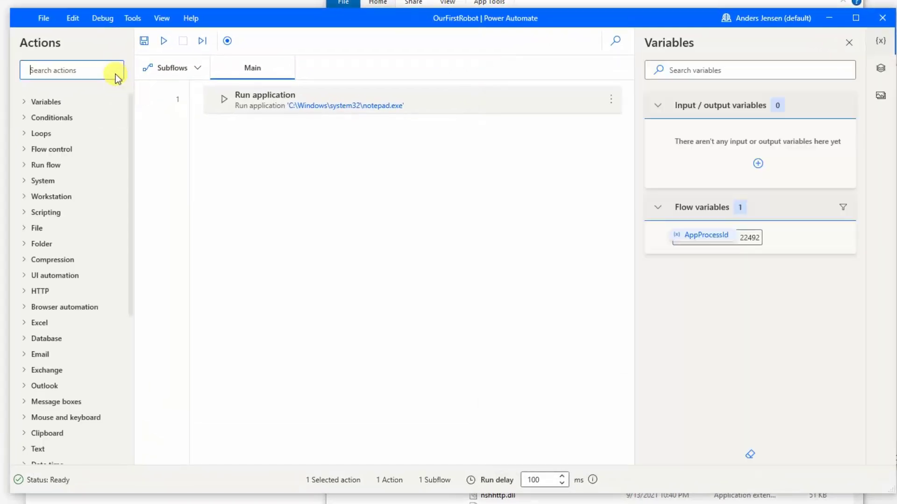
type("display")
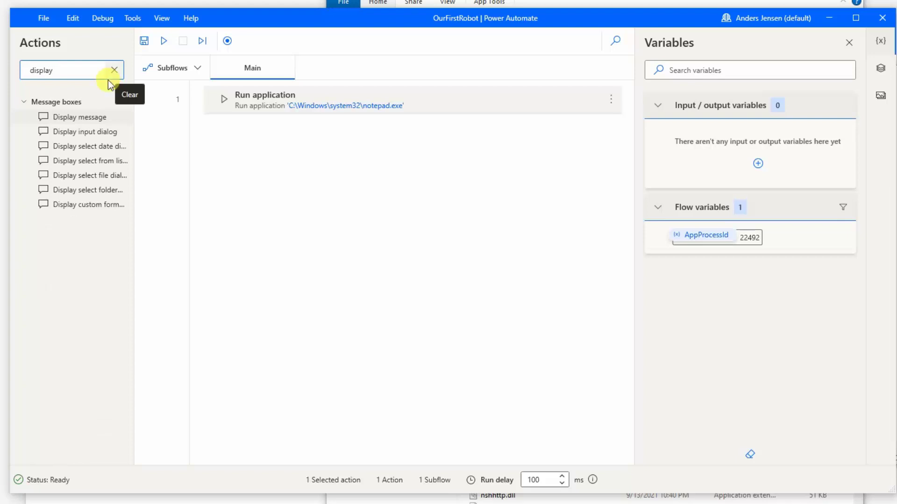
left_click_drag(83, 117, 309, 128)
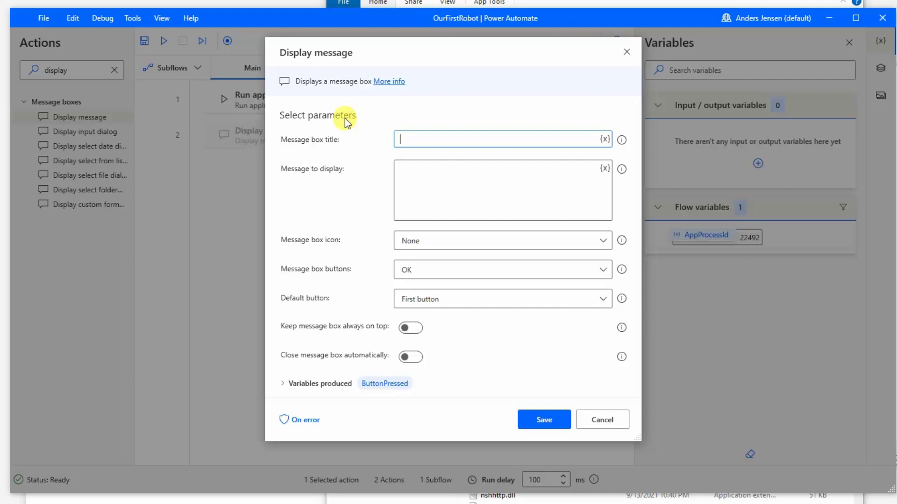
type("Job done")
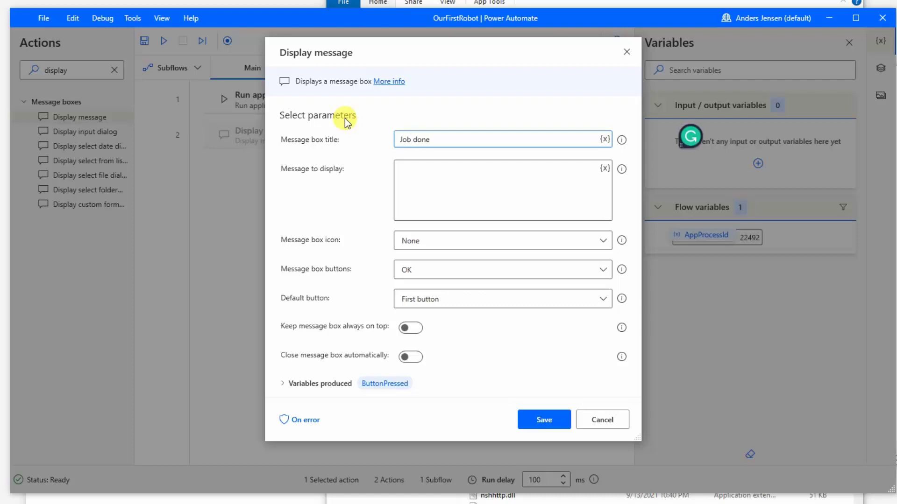
left_click(411, 164)
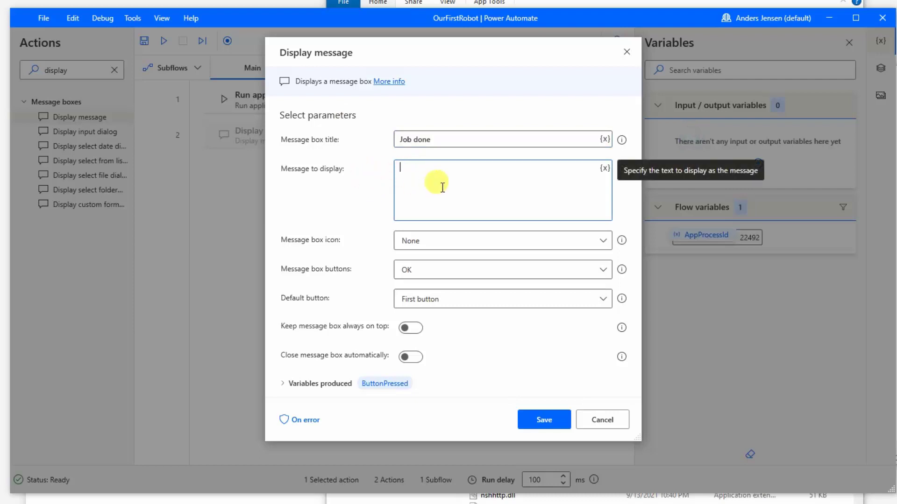
type("Your robot ran successfully")
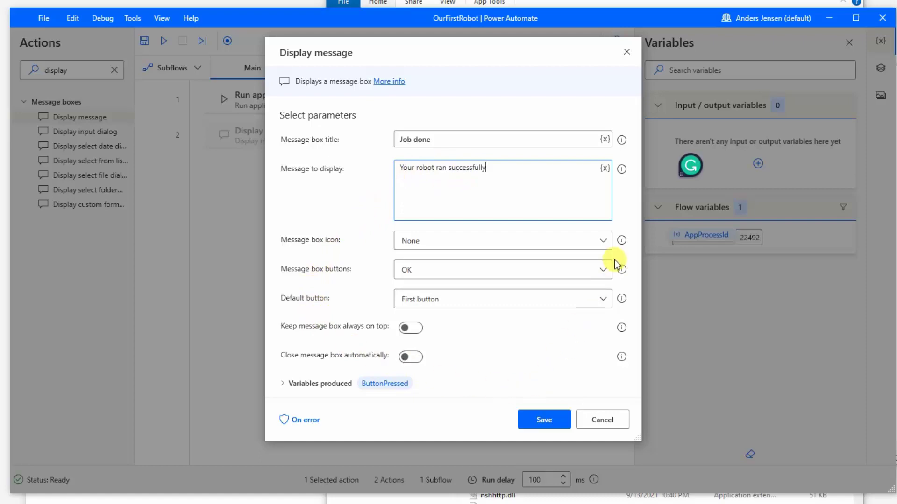
left_click(551, 419)
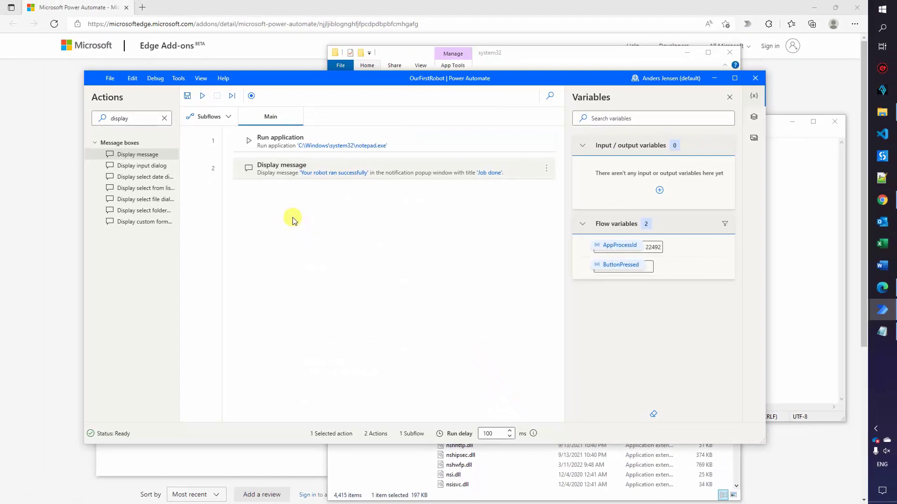
Run OurFirstRobot so Notepad opens, then dismiss the 'Job done' message box with OK
left_click(202, 95)
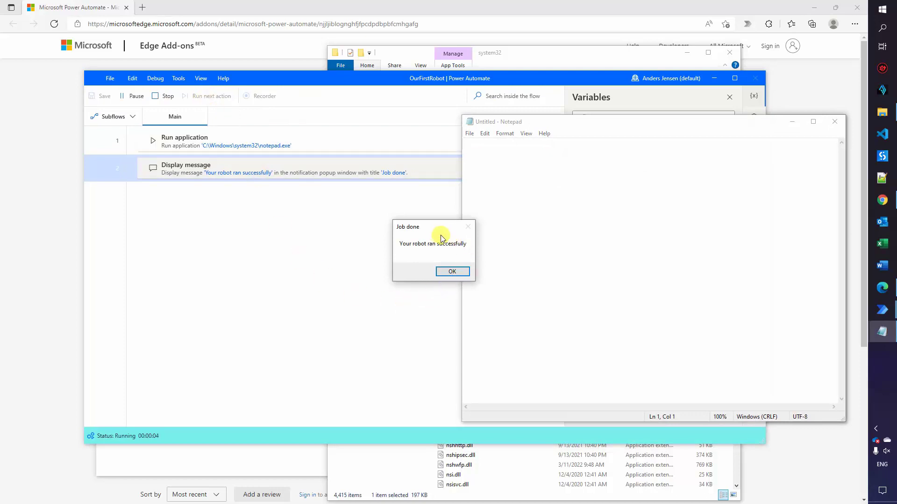
left_click_drag(425, 229, 441, 212)
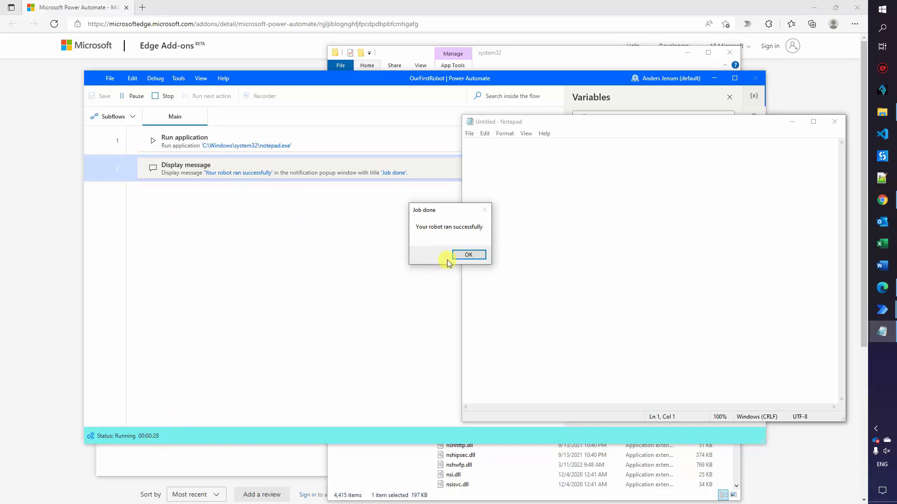
left_click(465, 255)
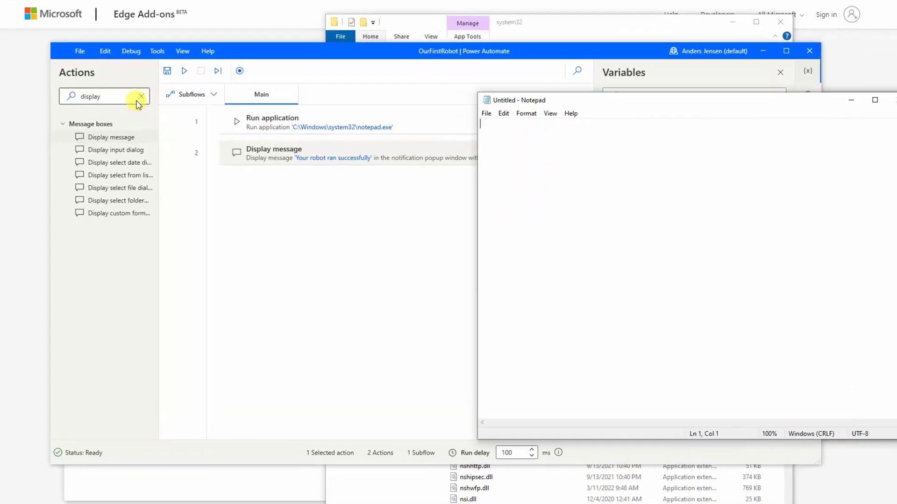
Search actions for 'populate' and place Populate text field in window below Display message
left_click(164, 119)
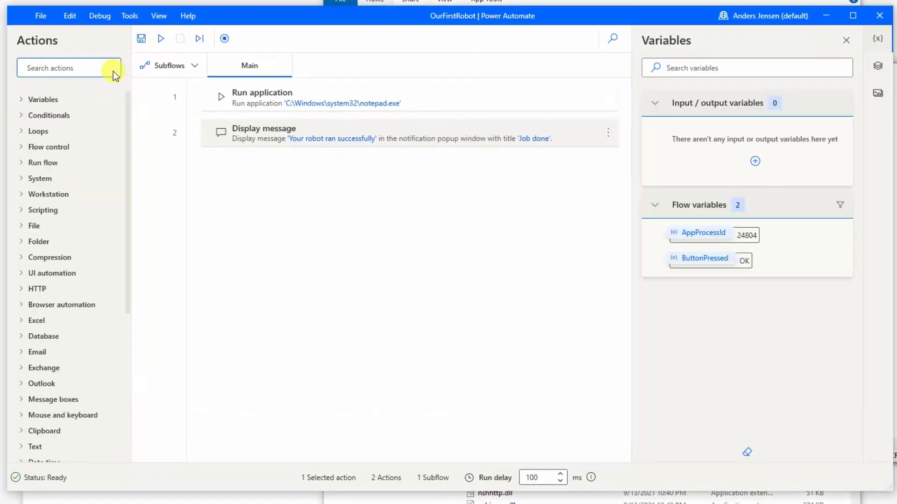
type("popup")
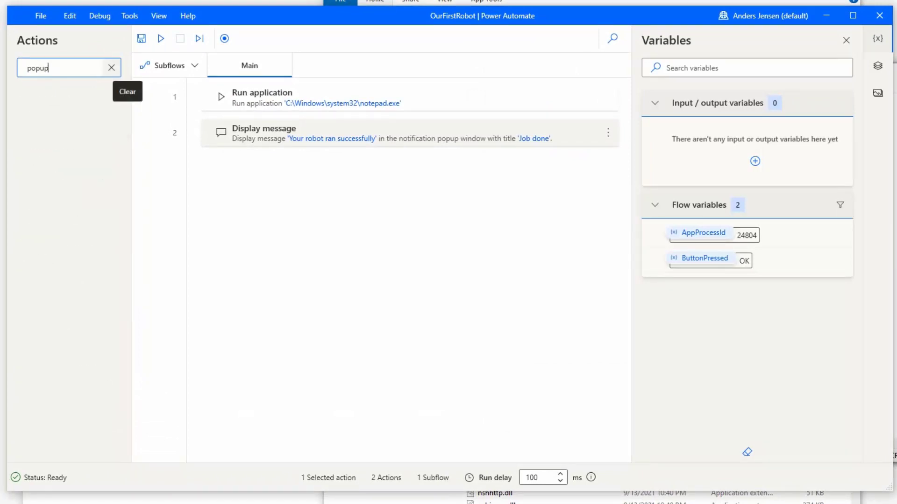
key("BackSpace")
type("late")
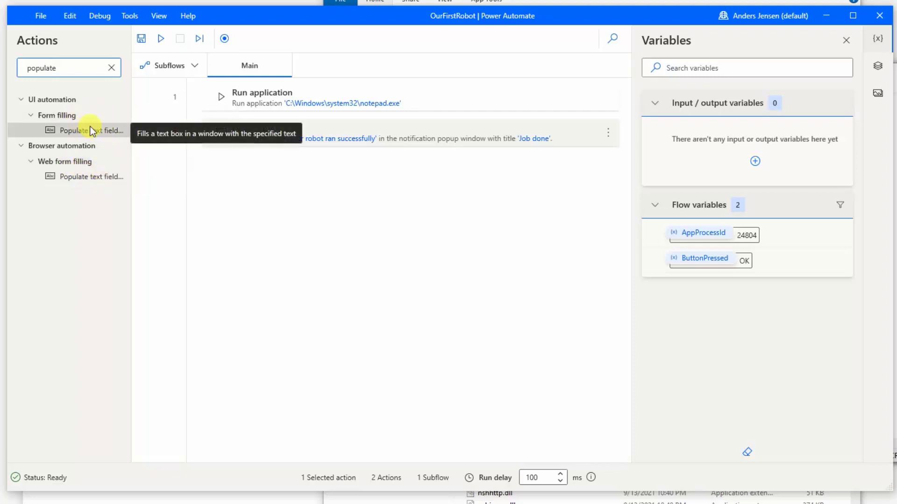
left_click_drag(84, 132, 314, 168)
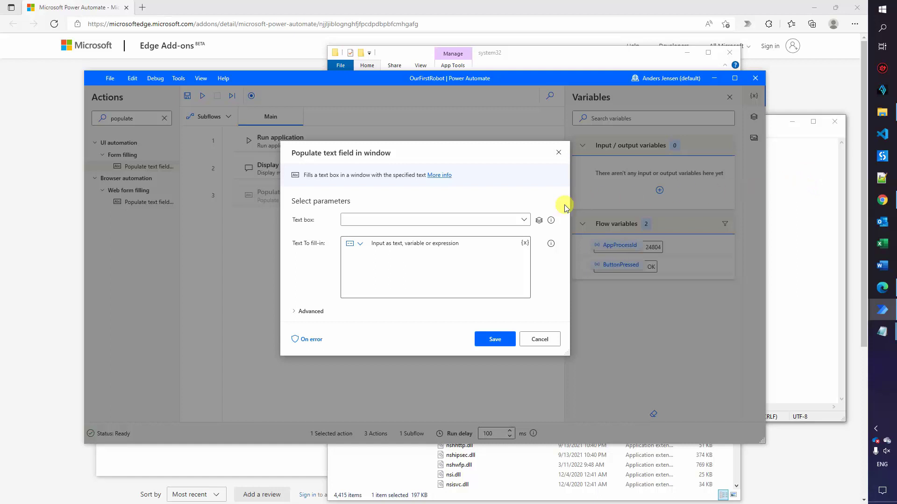
Capture Notepad's Document 'Text Editor' area as the new UI element for the text box
left_click(524, 220)
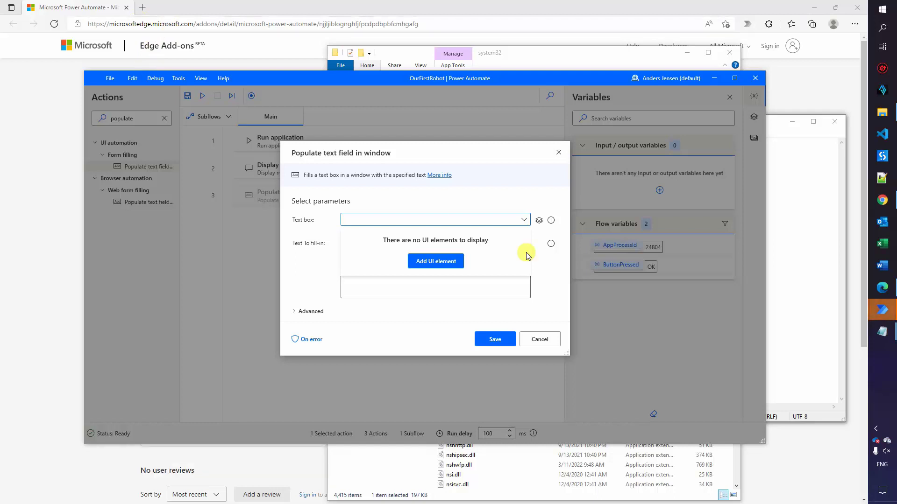
left_click(449, 265)
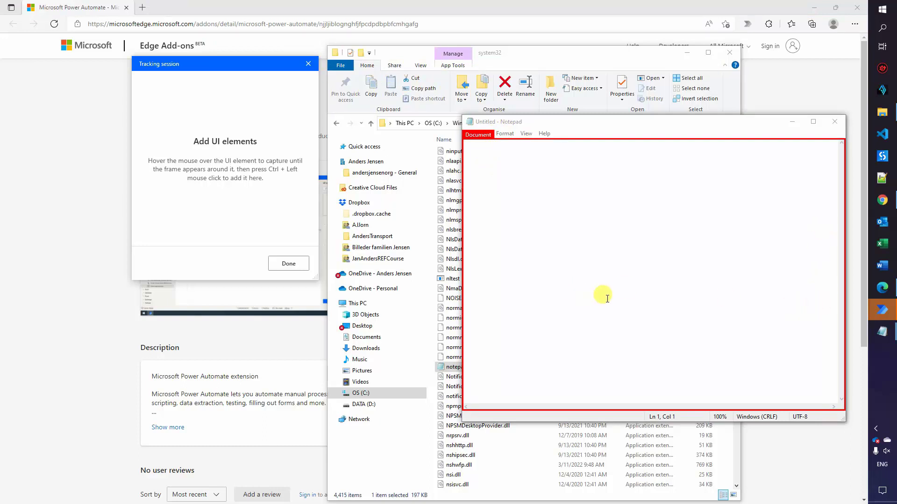
key("ctrl")
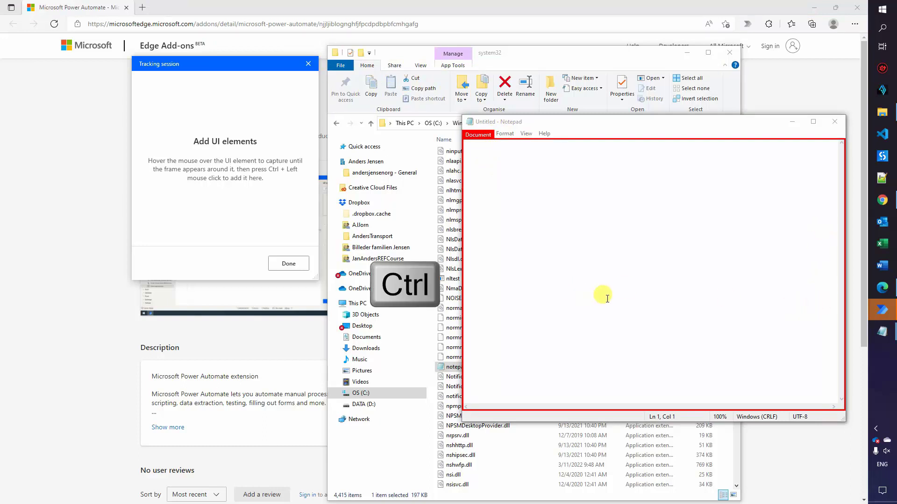
left_click(607, 299, "ctrl")
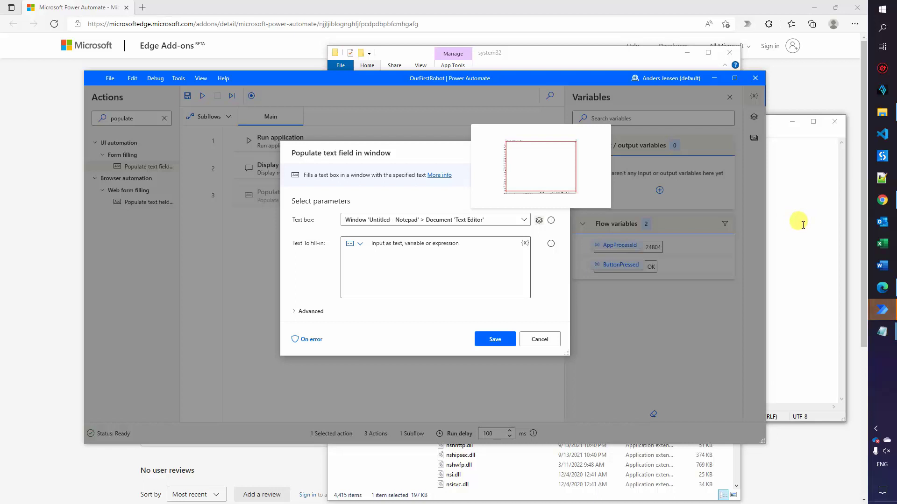
Enter 'Hello world!' as the text to fill in and save the populate action
left_click(466, 278)
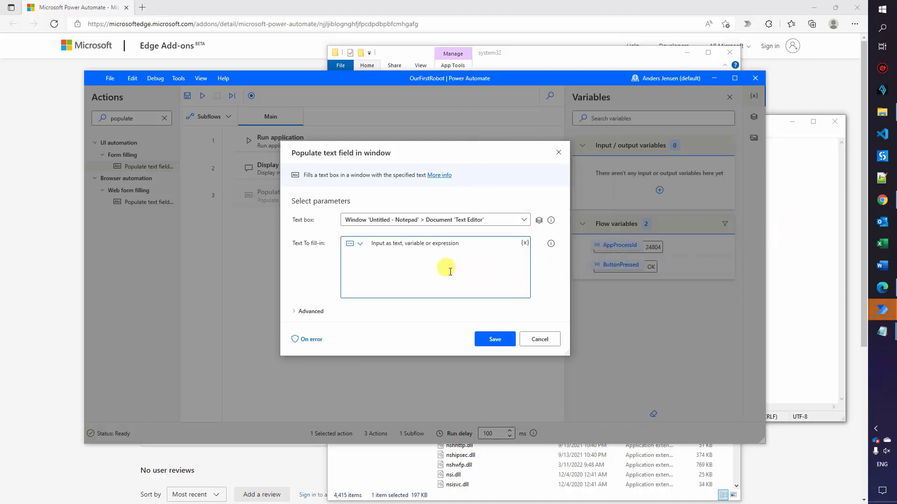
type("Hello world!")
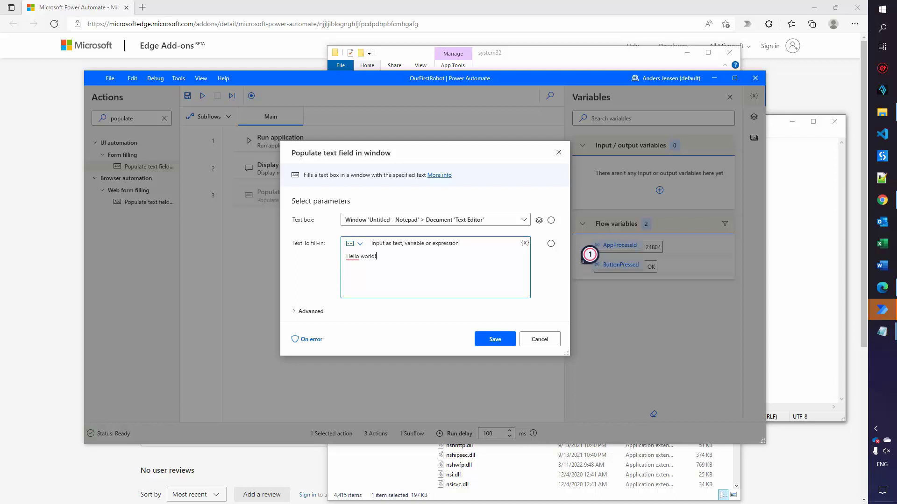
left_click(502, 338)
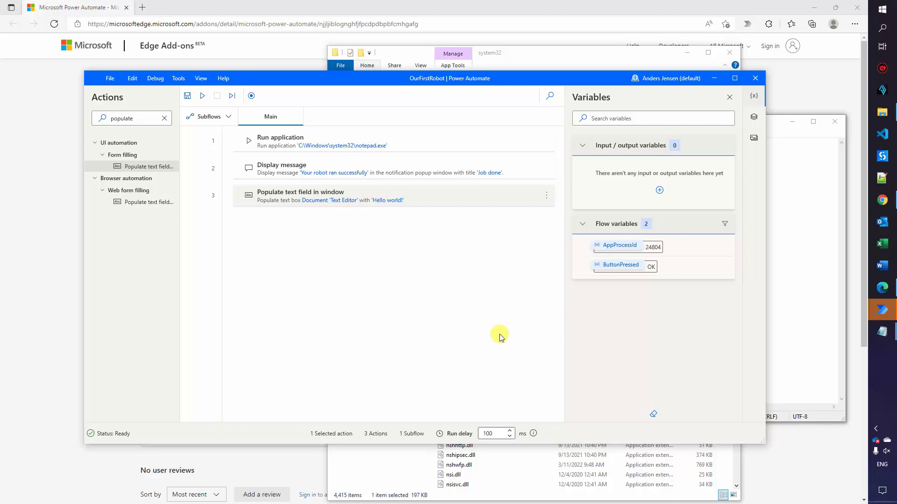
Close the two empty Notepad windows, rerun the flow, and dismiss the 'Job done' message
left_click(826, 311)
left_click(836, 124)
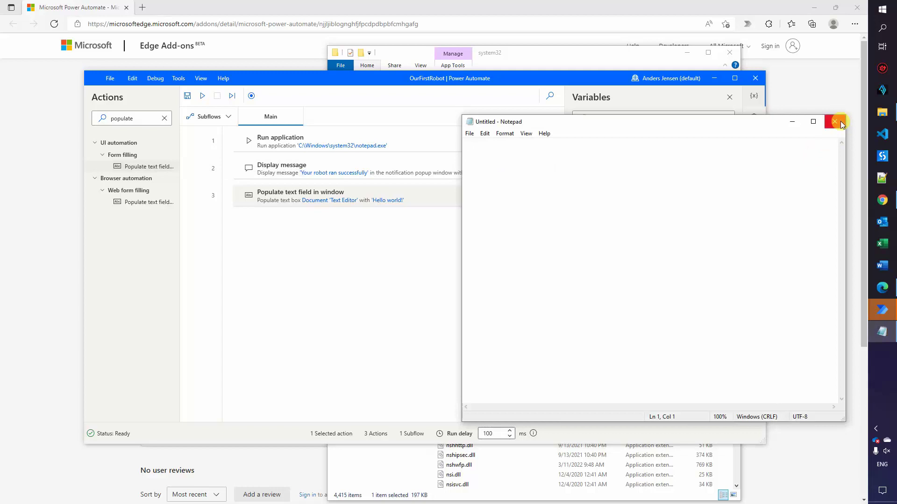
left_click(839, 123)
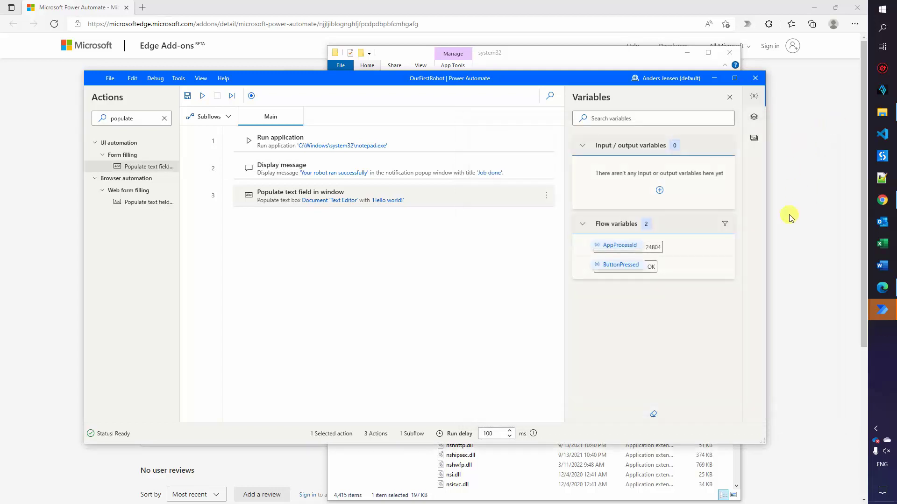
left_click(201, 97)
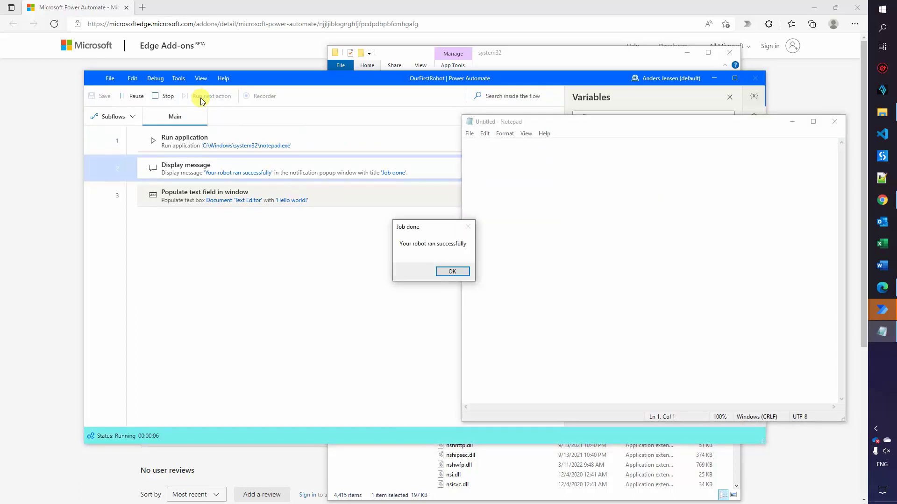
left_click(447, 273)
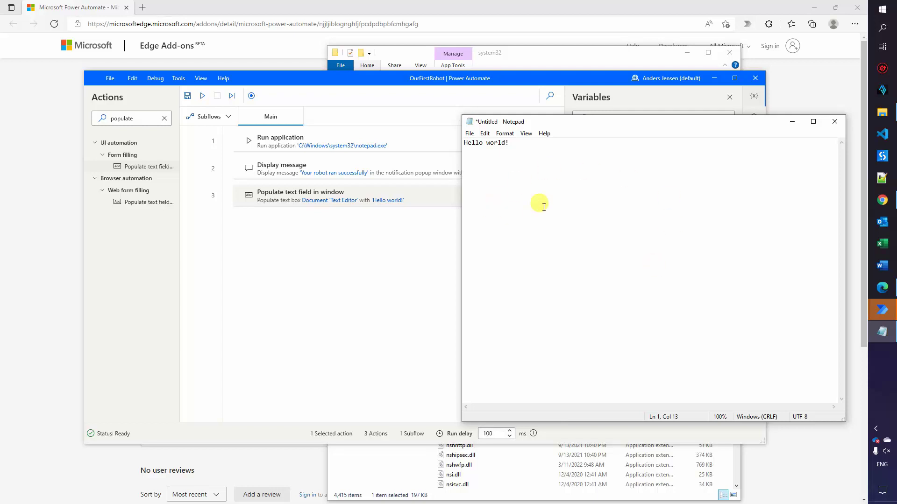
Move the Display message action below Populate text field in window, making it step 3
left_click(411, 243)
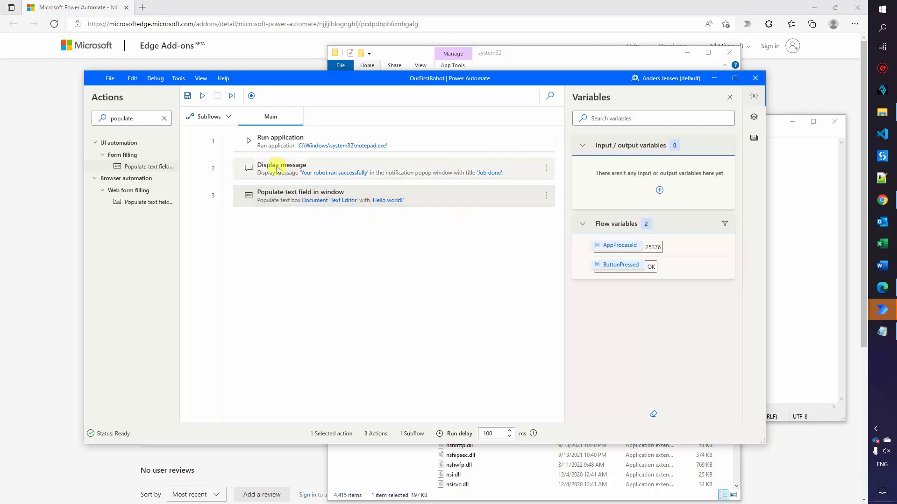
left_click_drag(272, 171, 317, 206)
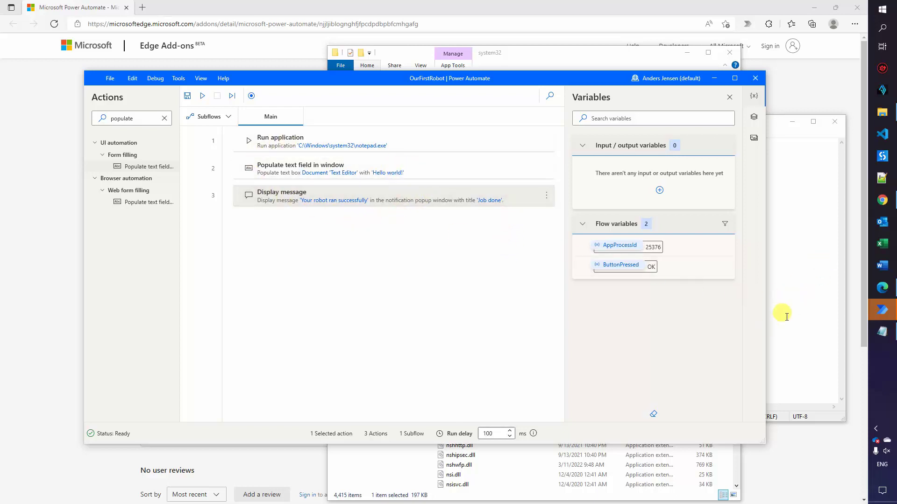
Show the UI elements pane and shift the Notepad window to the left beside it
left_click(754, 118)
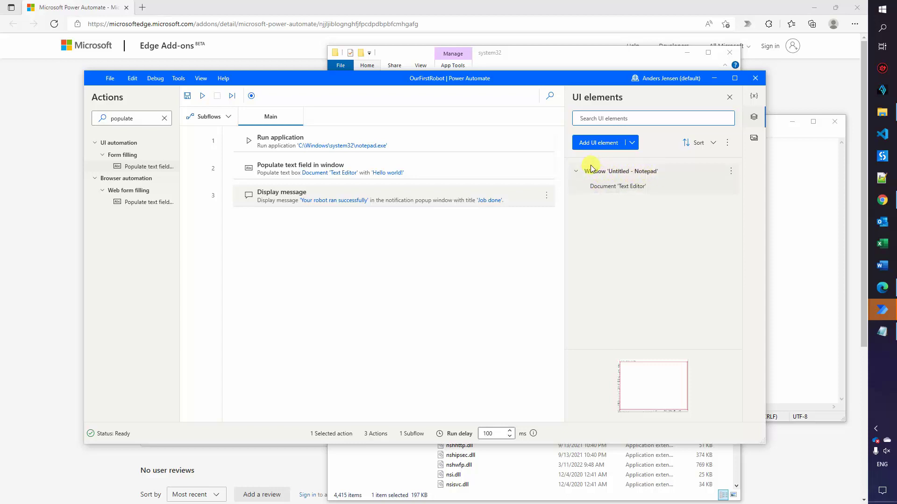
left_click(791, 196)
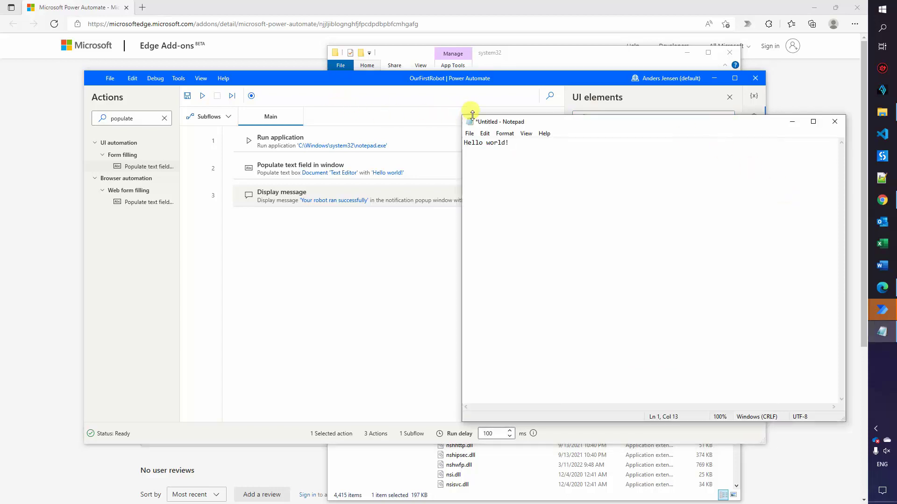
left_click_drag(486, 120, 280, 156)
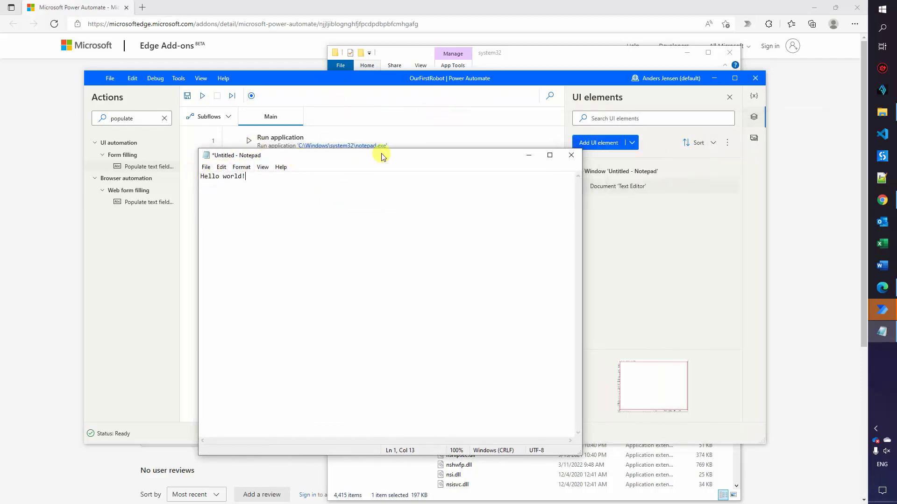
left_click_drag(380, 150, 343, 160)
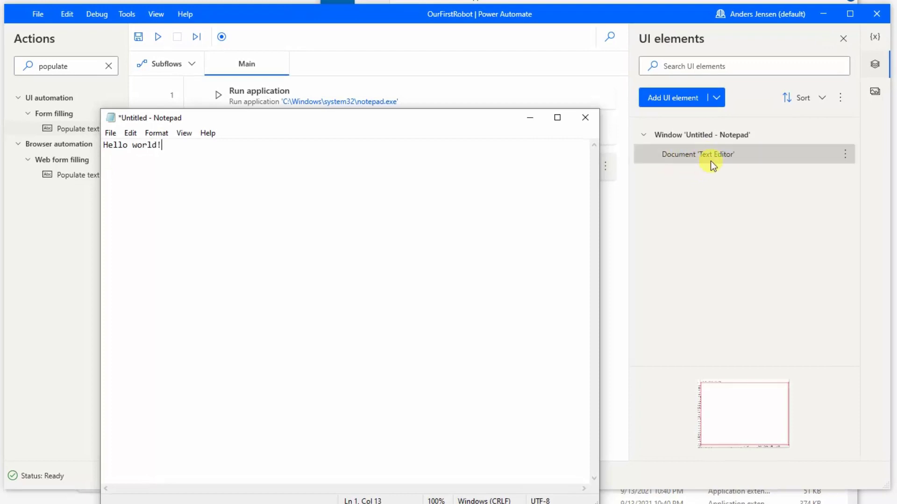
Rename the Document 'Text Editor' UI element to 'Notepad text field'
right_click(686, 157)
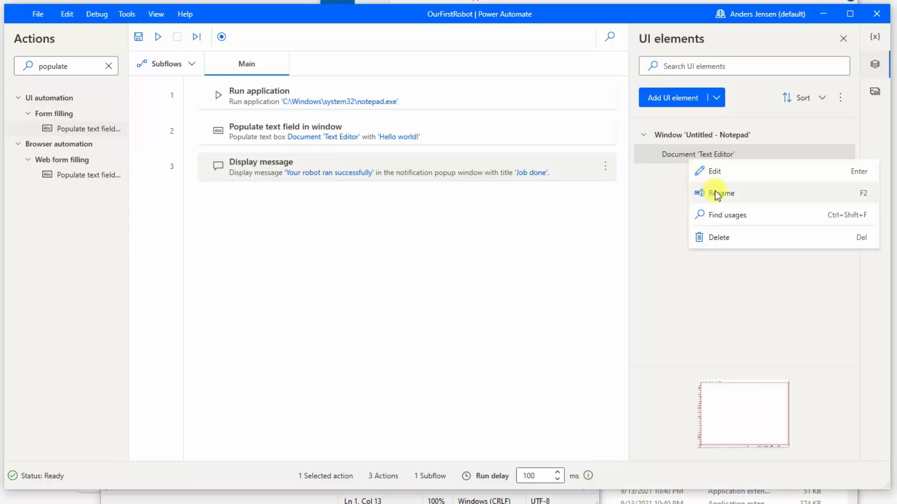
left_click(717, 194)
type("Notepad text field")
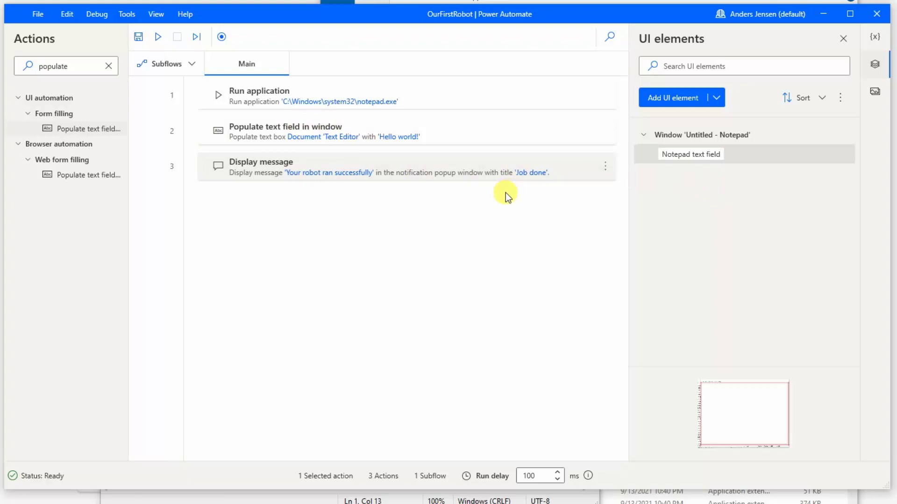
key("Return")
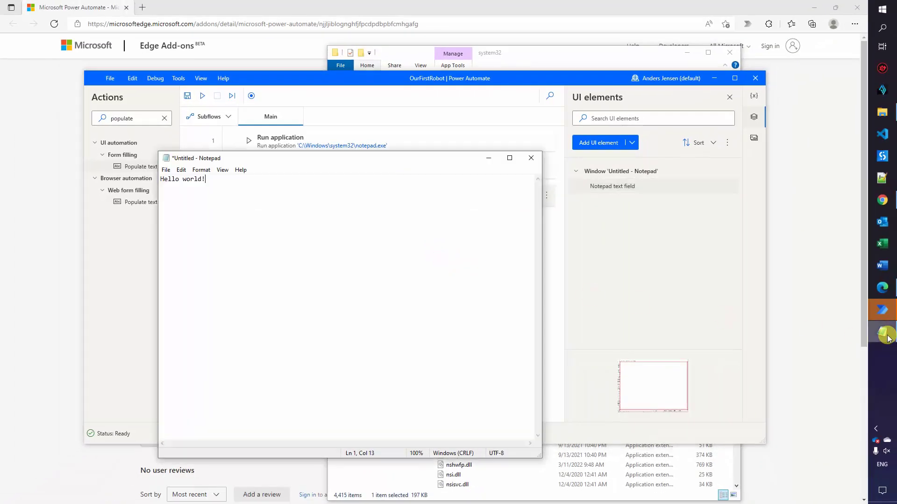
Move Notepad aside, search 'close', and add a Close window action as step 4
left_click_drag(327, 162, 606, 168)
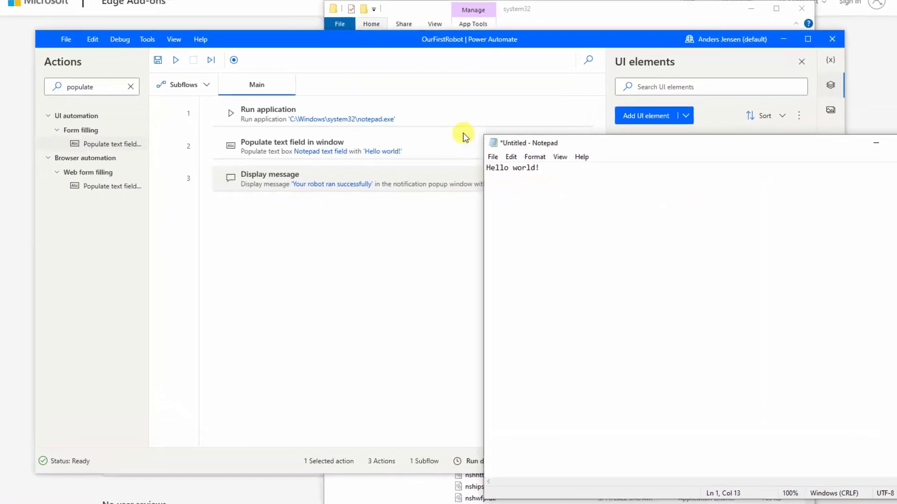
left_click(130, 86)
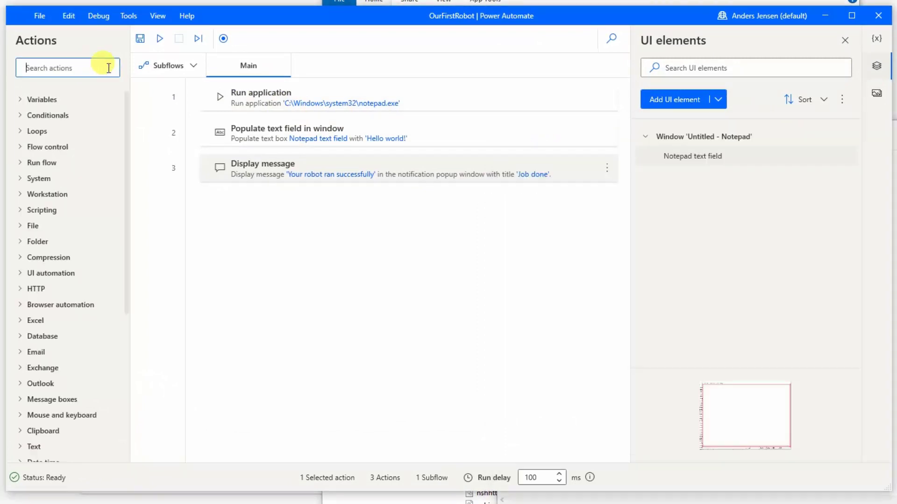
type("close")
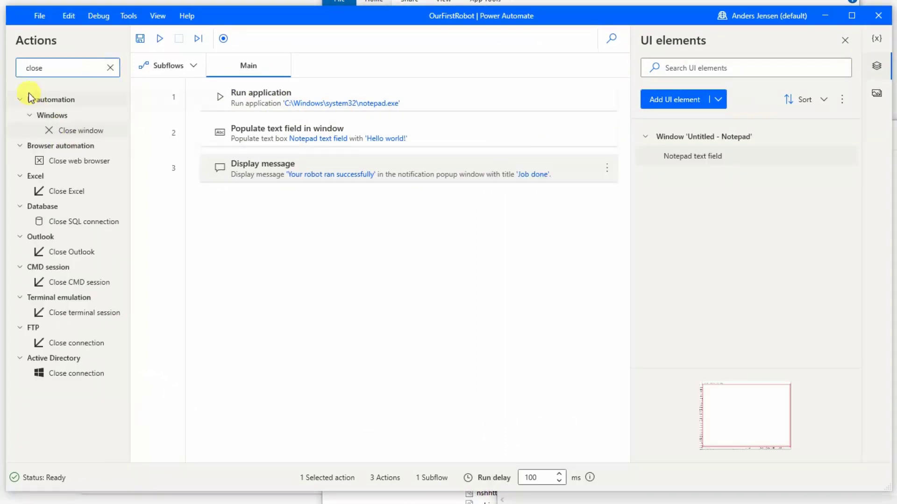
left_click_drag(74, 131, 282, 189)
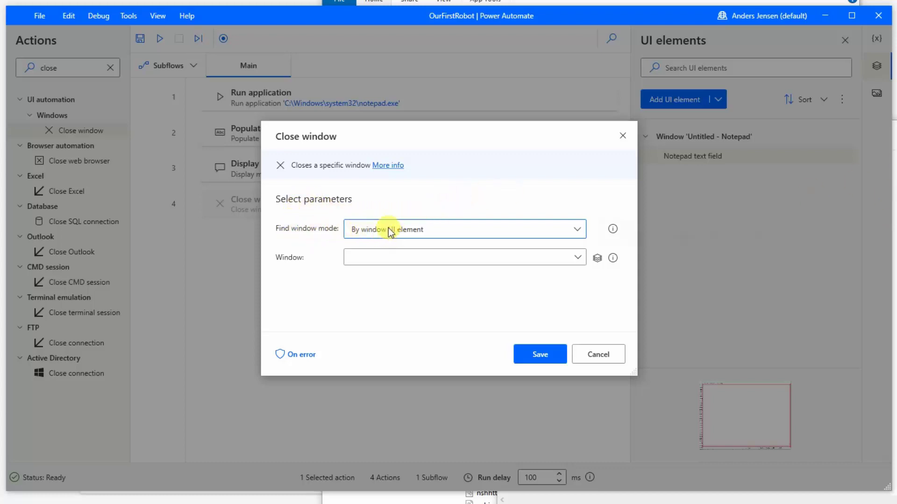
Target Window 'Untitled - Notepad' by UI element in Close window and save the step
left_click(578, 232)
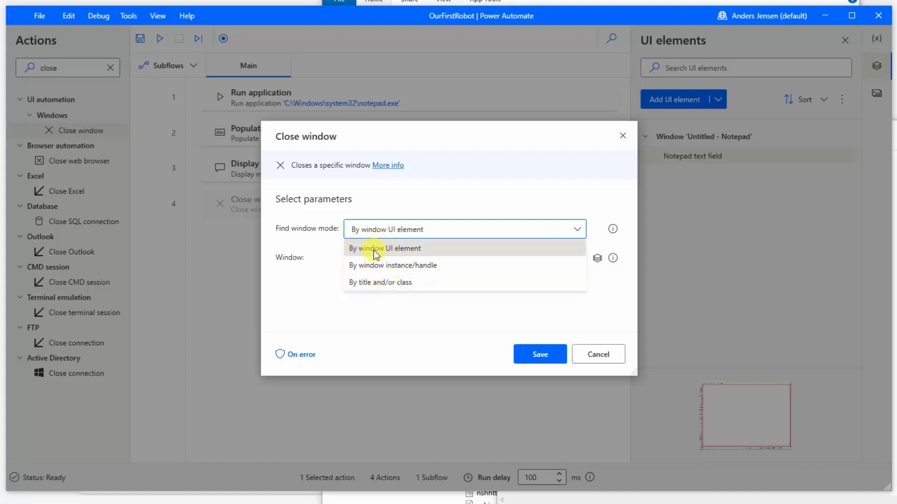
left_click(416, 249)
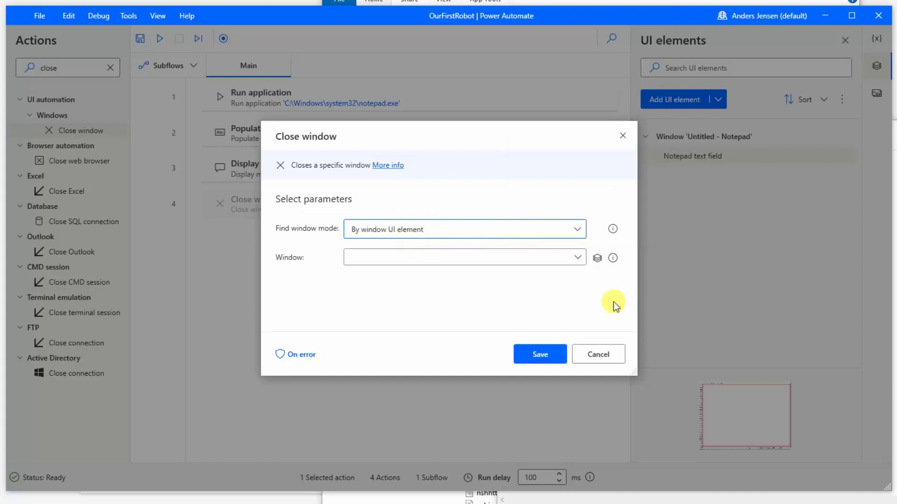
left_click(578, 258)
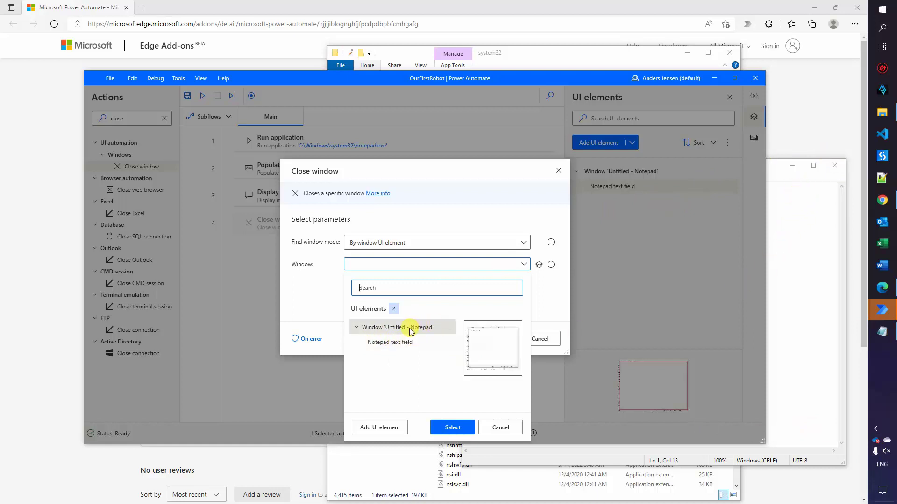
left_click(387, 331)
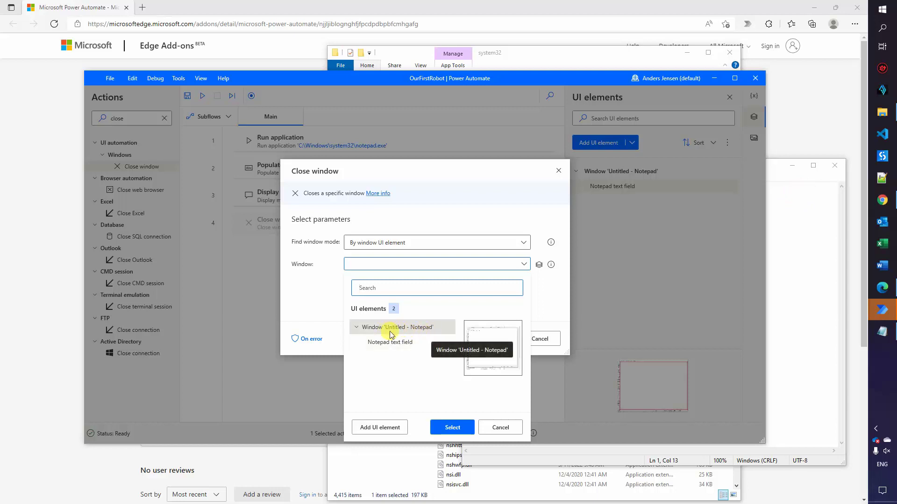
left_click(408, 331)
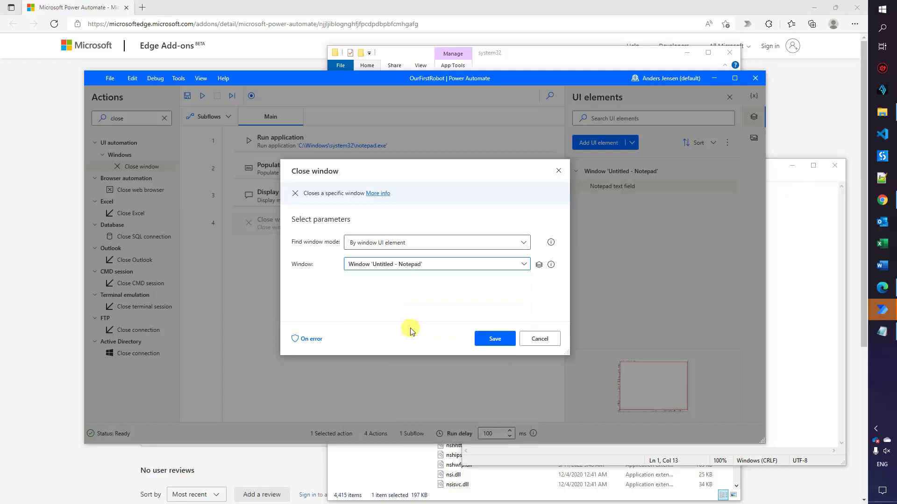
left_click(490, 338)
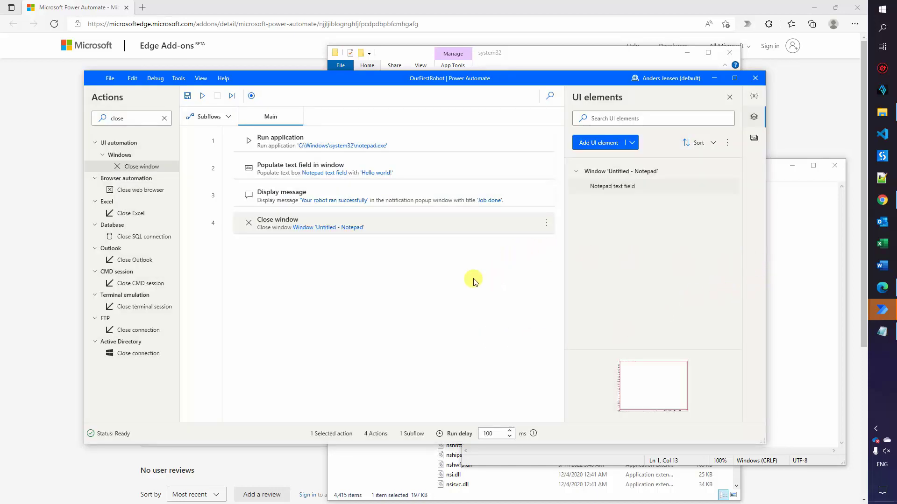
Test-run the flow, then close the resulting Notepad window with Don't Save
left_click(203, 96)
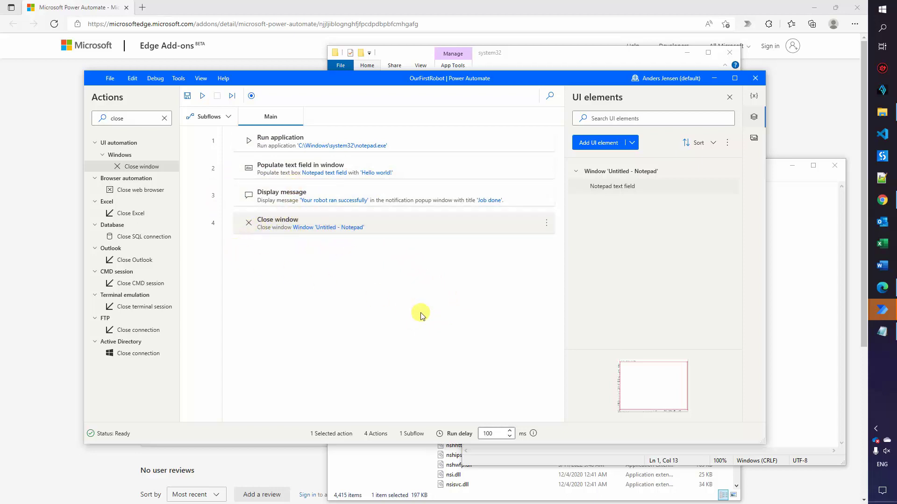
left_click(798, 328)
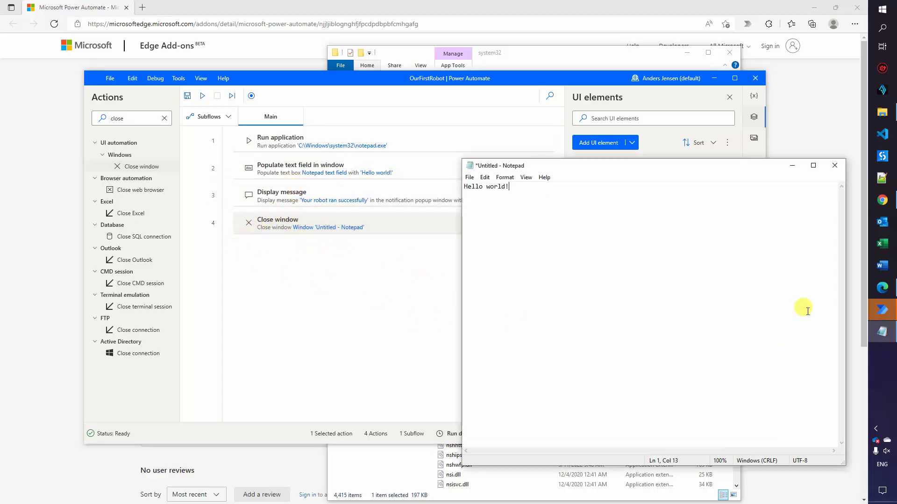
left_click(834, 167)
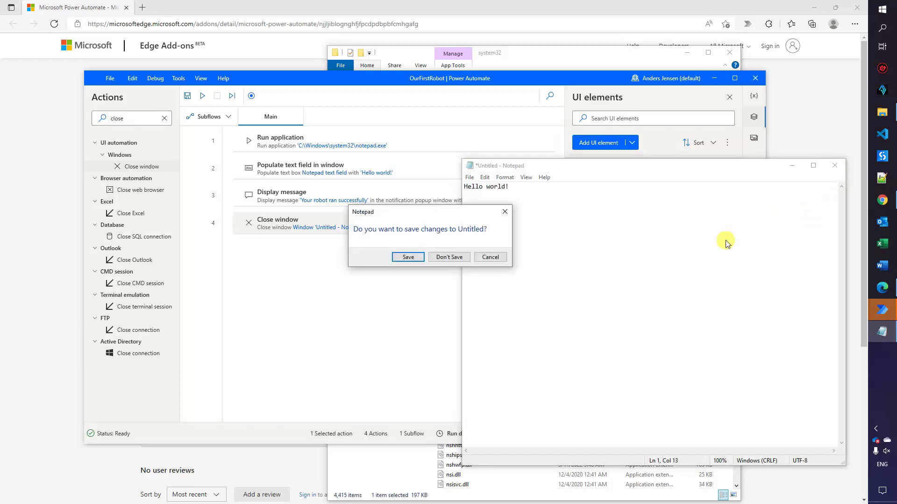
left_click(449, 257)
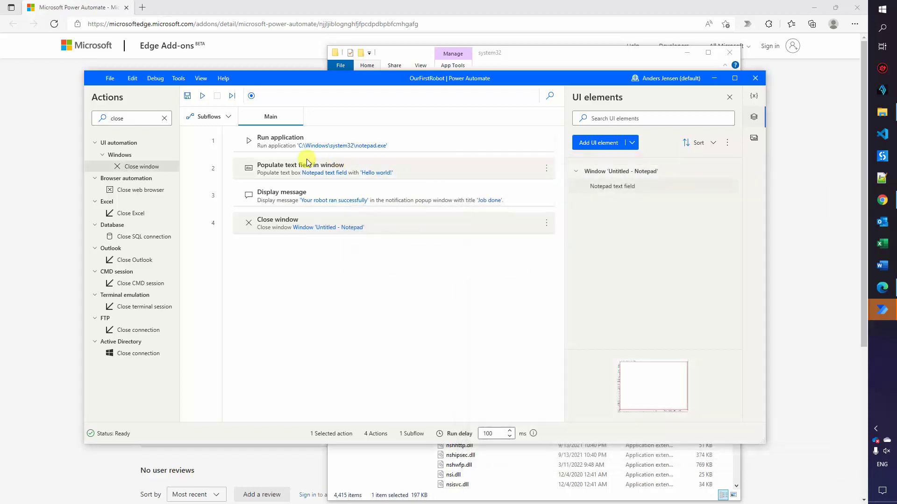
Run the flow again, dismiss 'Job done', and drag Notepad's save-changes prompt aside
left_click(201, 97)
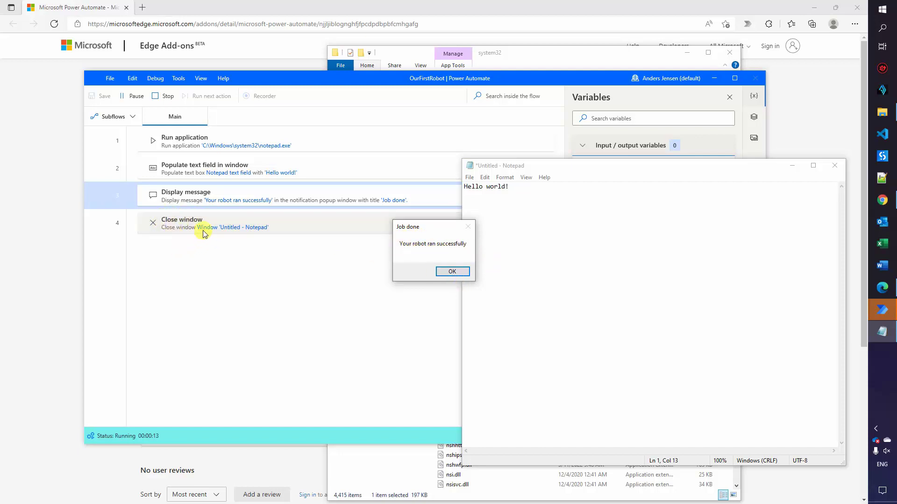
left_click(453, 272)
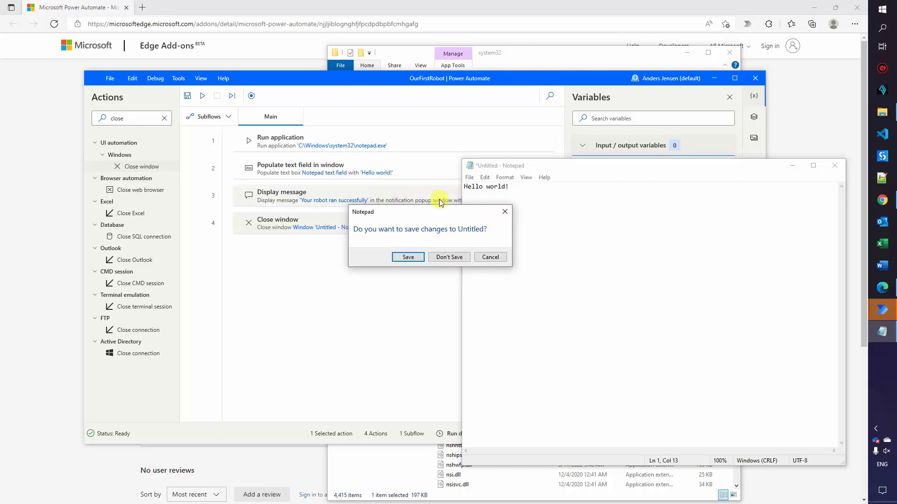
left_click_drag(443, 210, 694, 122)
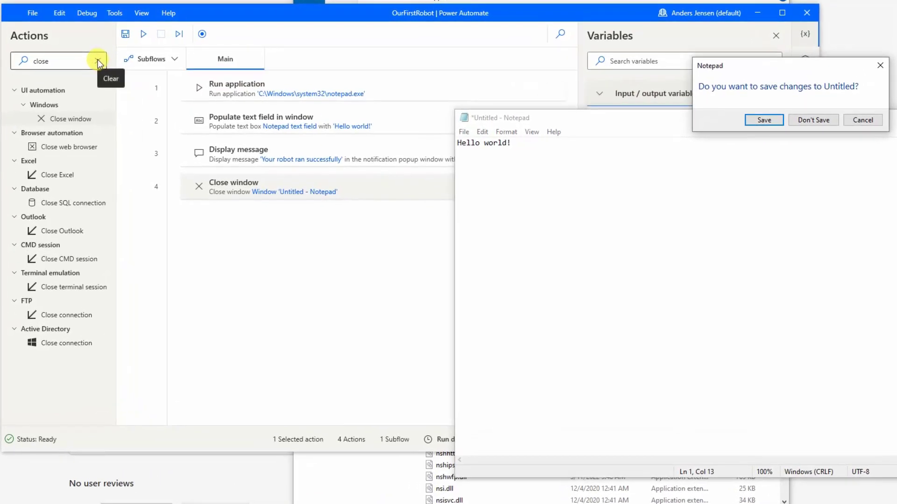
Search actions for 'click' and add Click UI element in window after step 4
left_click(99, 62)
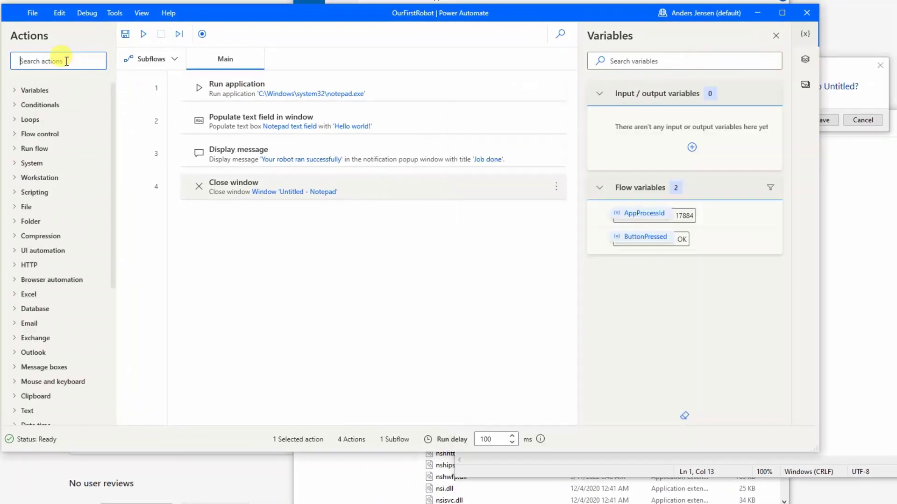
type("click")
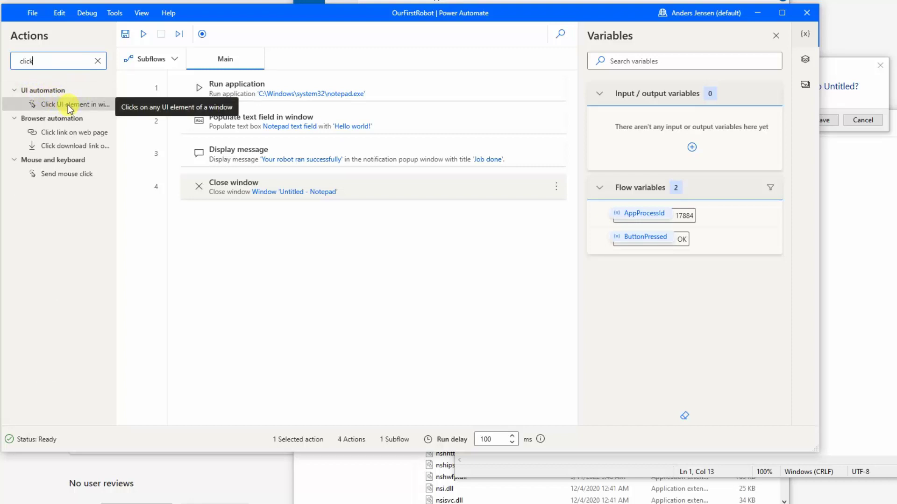
left_click_drag(69, 104, 295, 203)
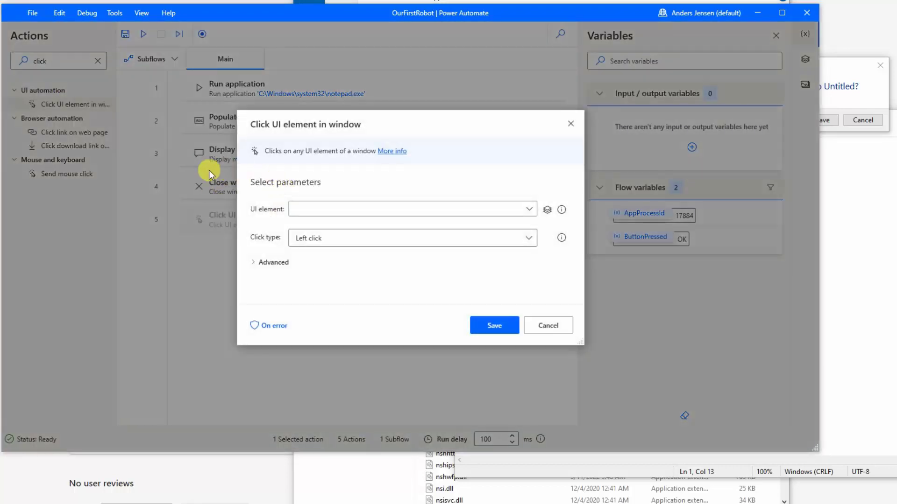
Capture Notepad's 'Don't Save' button as the target UI element and save the step
left_click(844, 74)
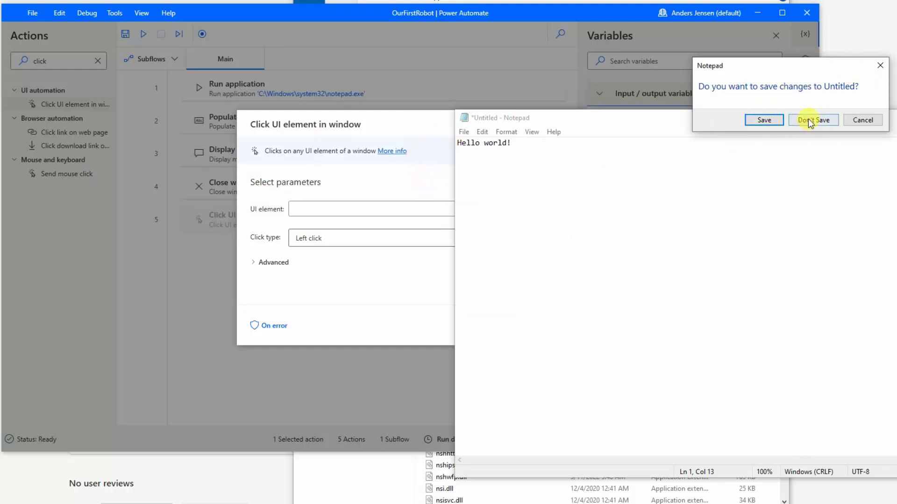
left_click(422, 122)
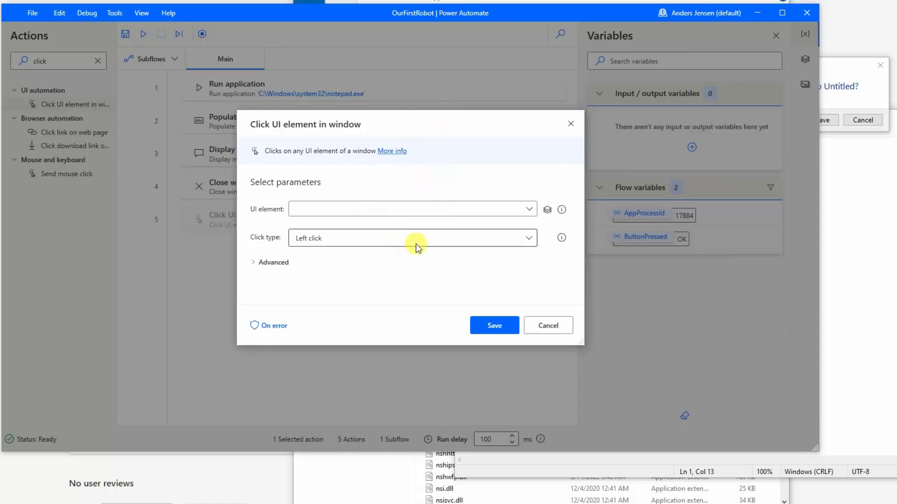
left_click(530, 211)
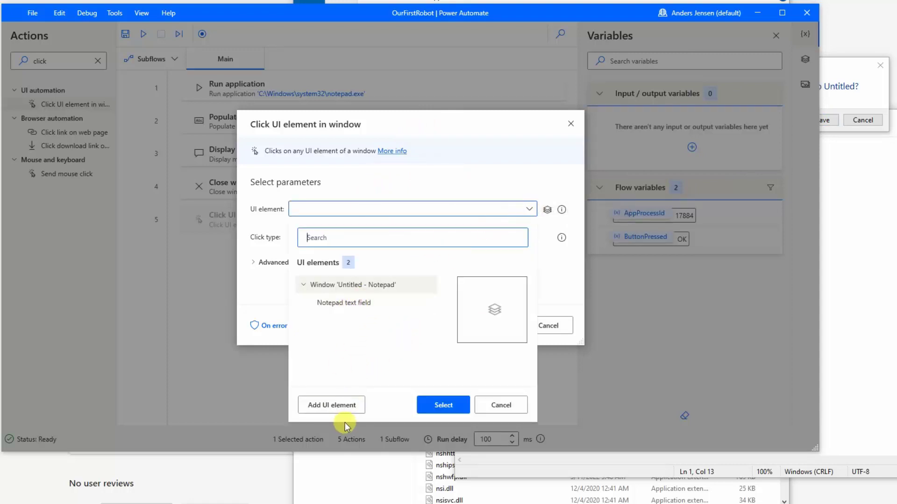
left_click(328, 408)
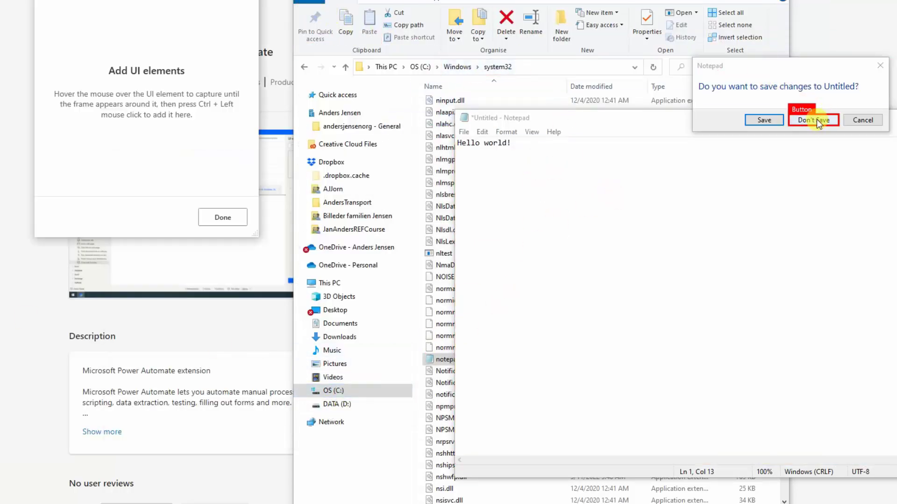
key("ctrl")
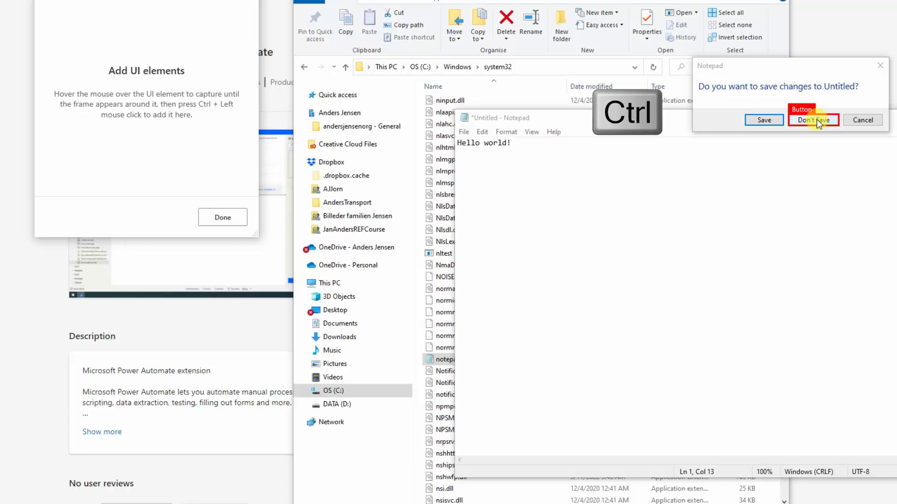
left_click(817, 119, "ctrl")
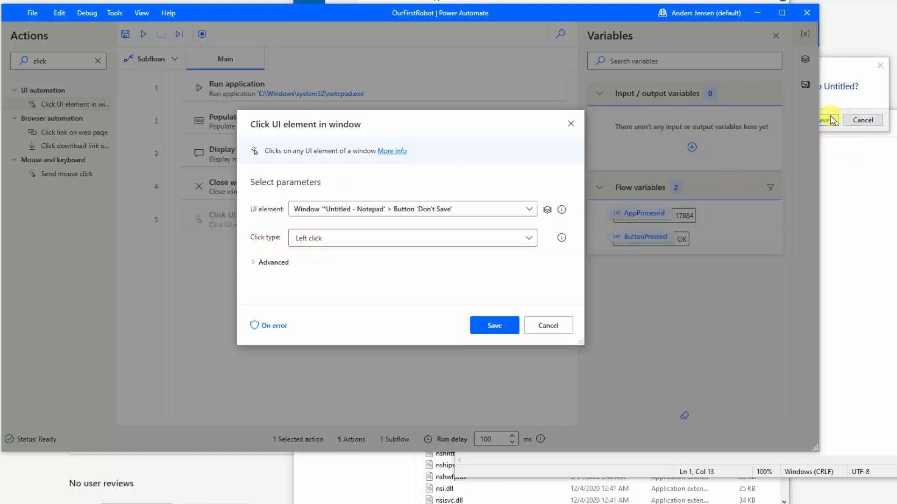
left_click(501, 326)
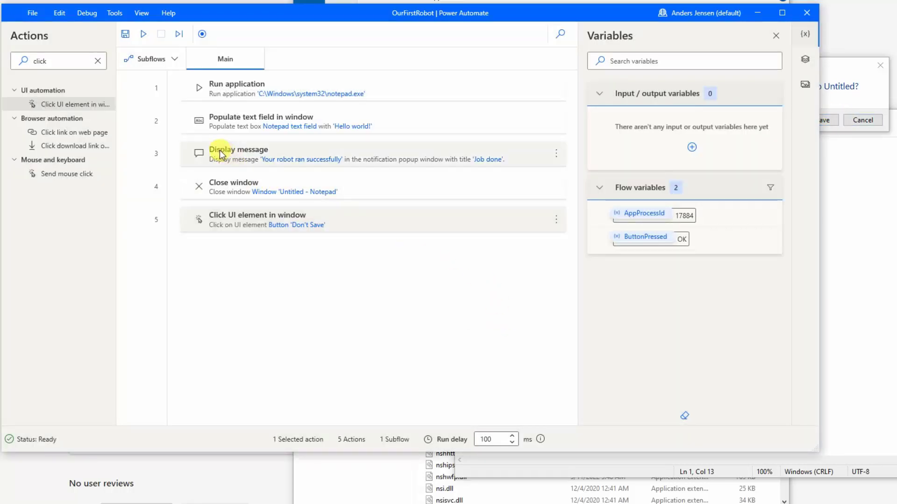
Move Display message below step 5, close leftover Notepad unsaved, and rerun the flow to 'Job done'
left_click_drag(234, 150, 274, 236)
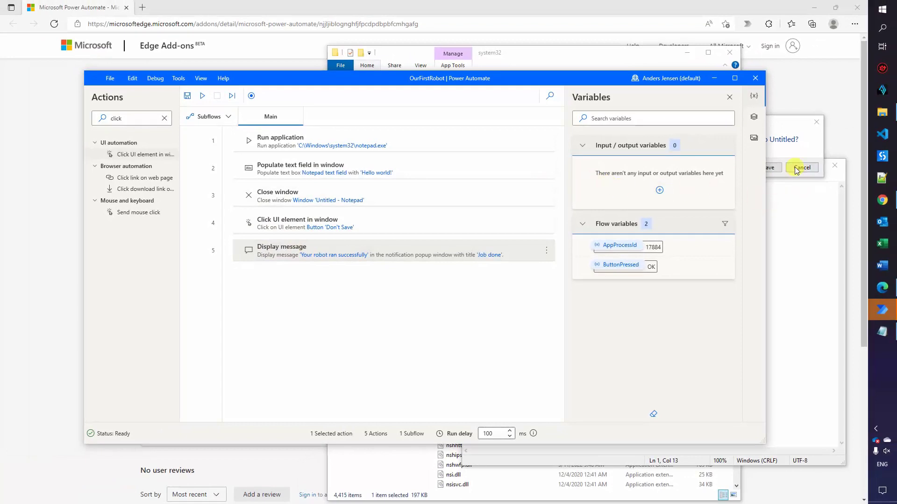
left_click(817, 154)
left_click(835, 166)
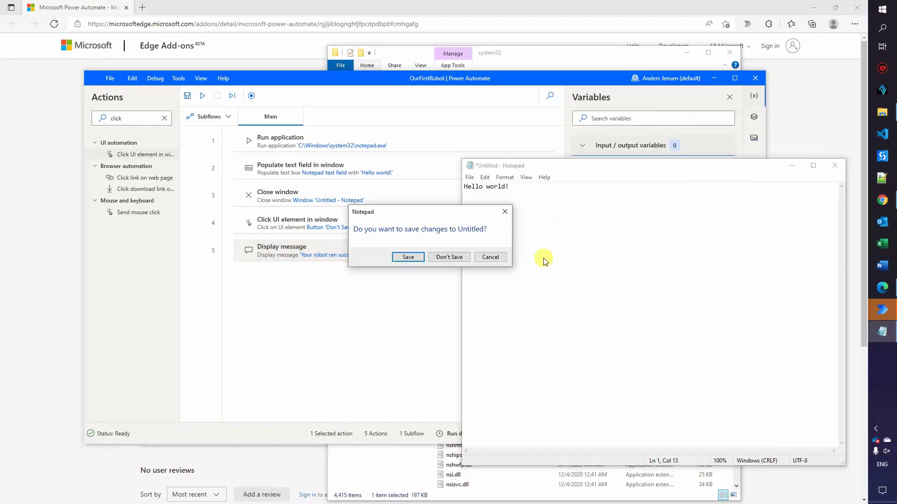
left_click(445, 257)
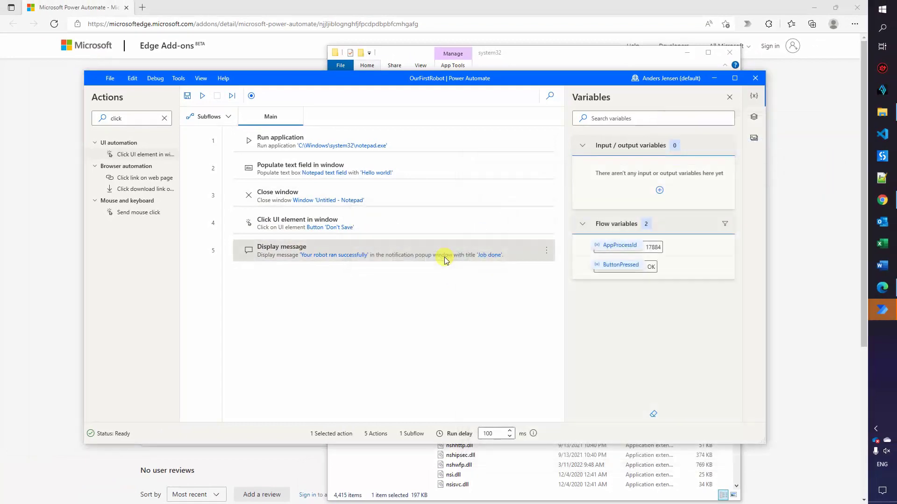
left_click(202, 97)
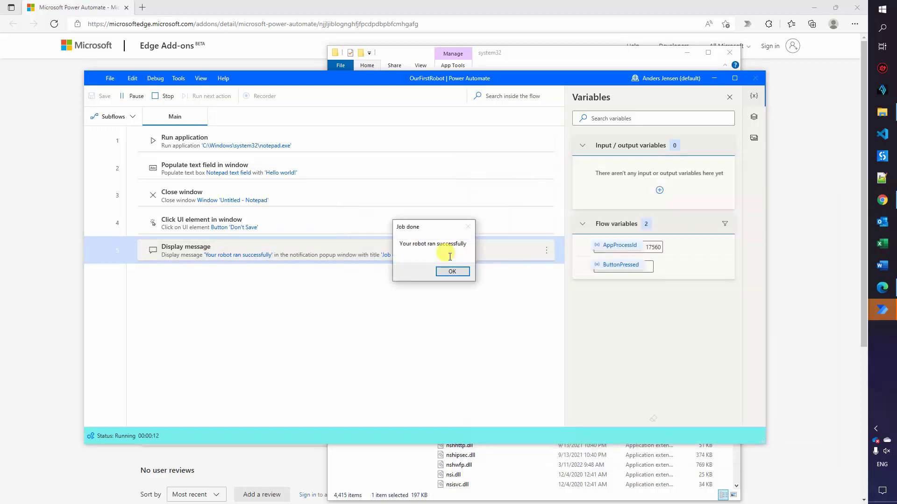
left_click(447, 270)
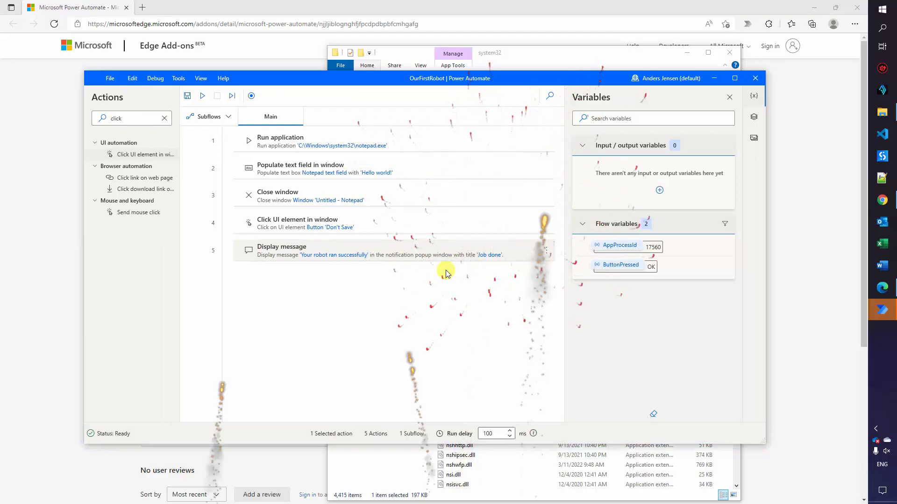